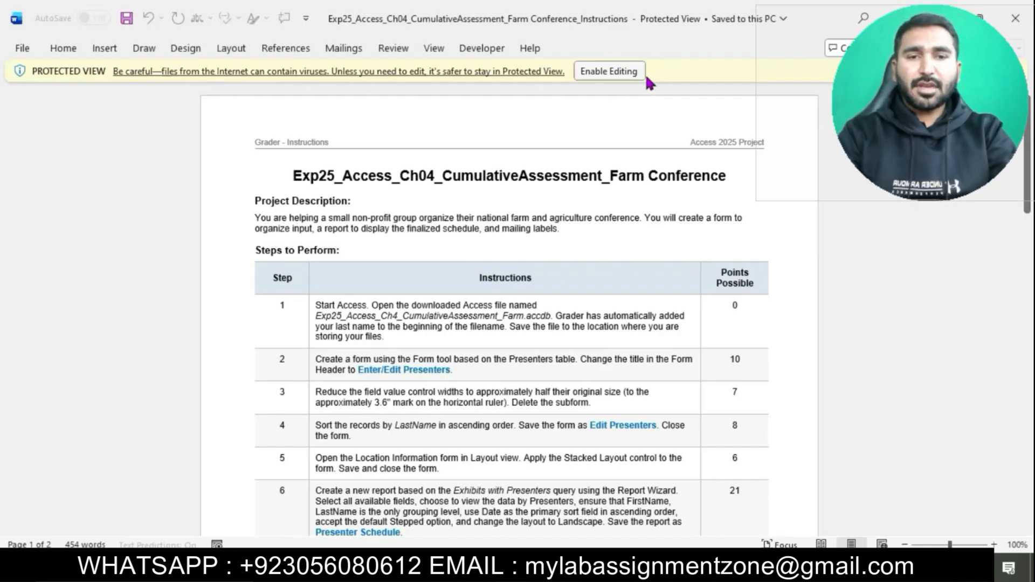
Step: Enable editing in the instructions and make the title 16 pt with turquoise highlighting
{"action": "left_click", "coordinate": [641, 72]}
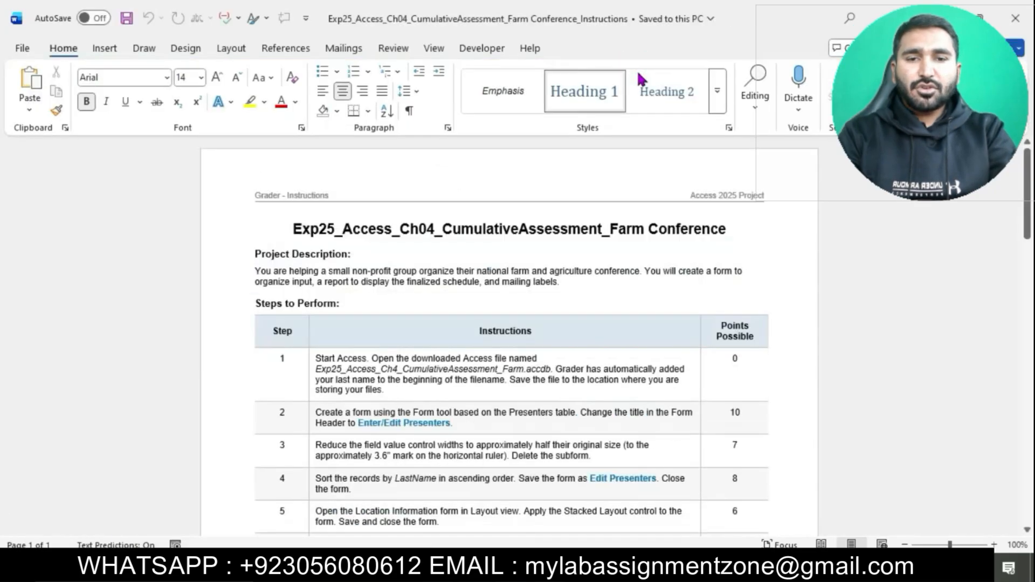
{"action": "left_click_drag", "start_coordinate": [297, 233], "coordinate": [706, 229]}
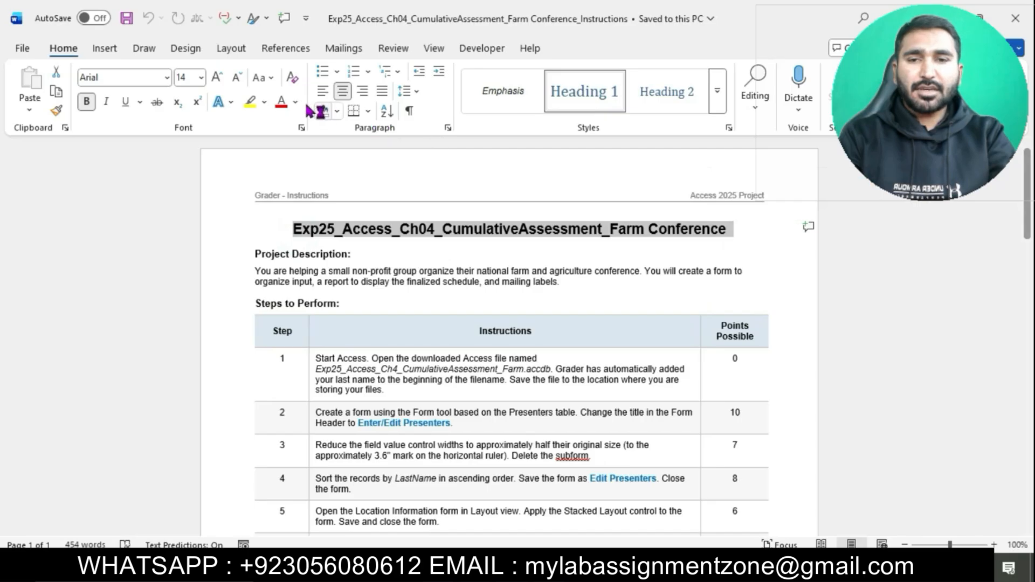
{"action": "left_click", "coordinate": [201, 77]}
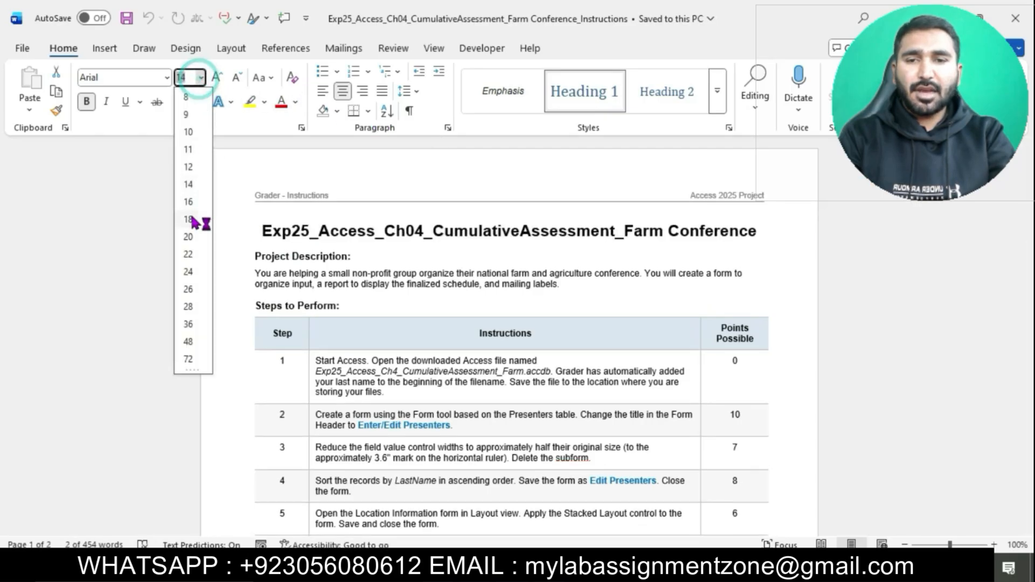
{"action": "left_click", "coordinate": [190, 201]}
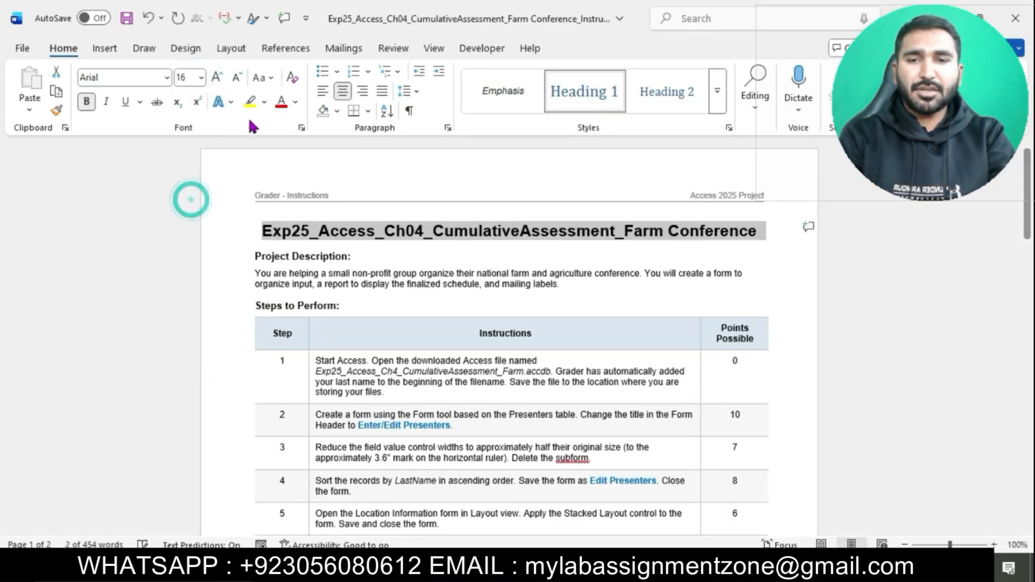
{"action": "left_click", "coordinate": [264, 102]}
{"action": "left_click", "coordinate": [305, 160]}
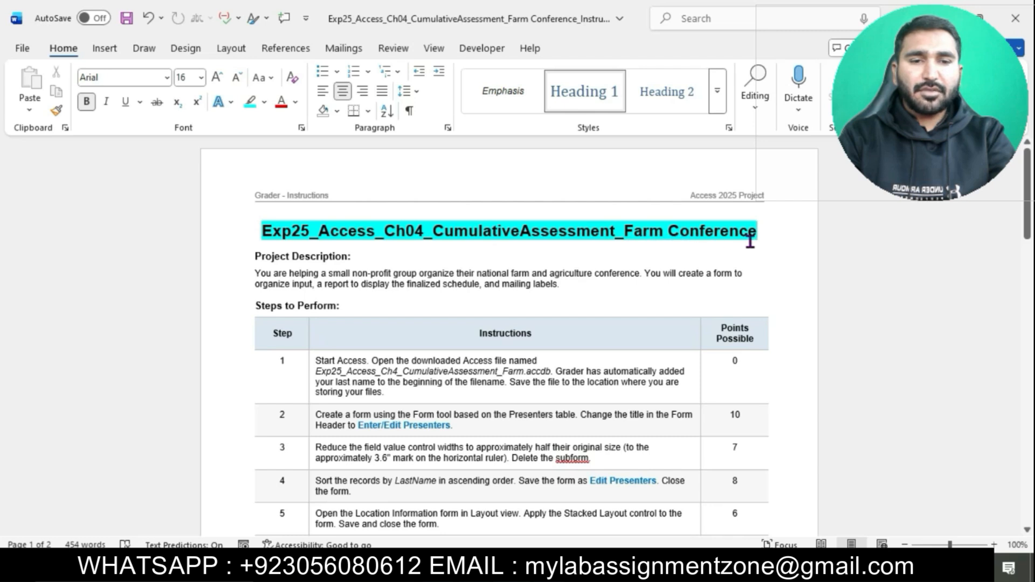
Step: Set the steps table text to 12 pt
{"action": "scroll", "coordinate": [604, 278], "scroll_direction": "down", "scroll_amount": 2}
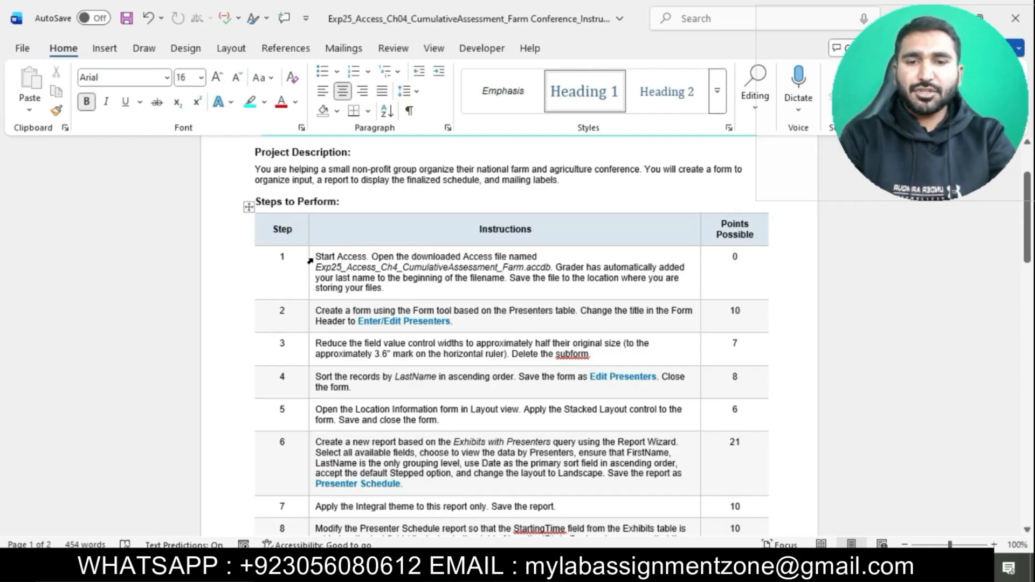
{"action": "left_click_drag", "start_coordinate": [310, 261], "coordinate": [431, 493]}
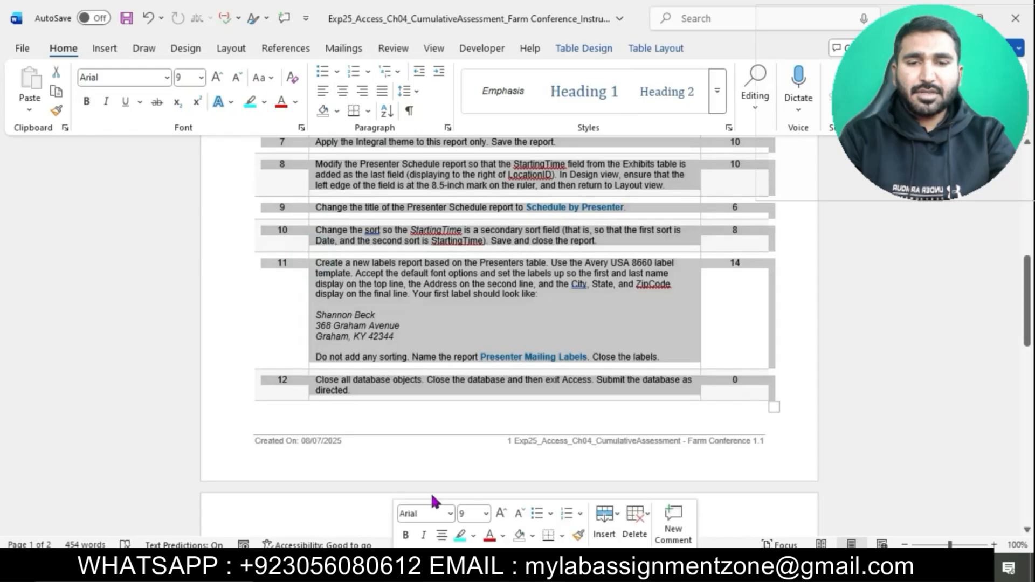
{"action": "left_click", "coordinate": [201, 77]}
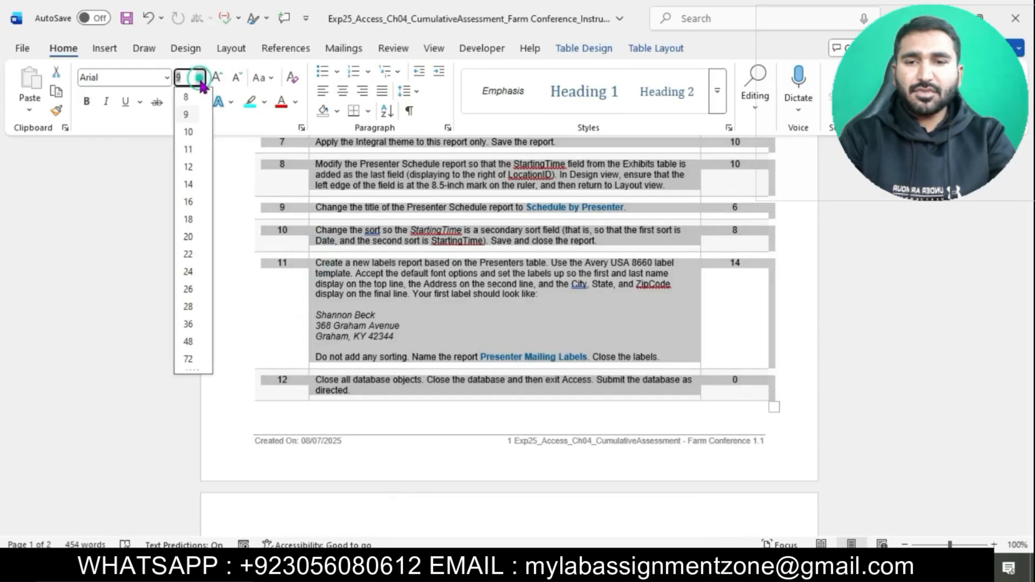
{"action": "left_click", "coordinate": [189, 168]}
Step: Highlight the step 1 instruction text in cyan
{"action": "left_click", "coordinate": [412, 271]}
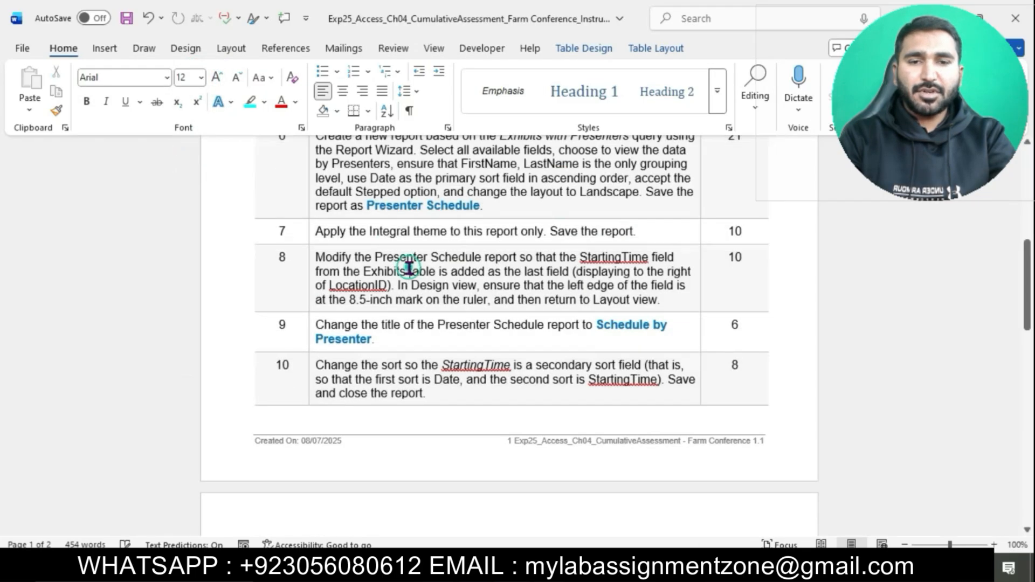
{"action": "scroll", "coordinate": [409, 268], "scroll_direction": "up", "scroll_amount": 10}
{"action": "scroll", "coordinate": [410, 268], "scroll_direction": "up", "scroll_amount": 4}
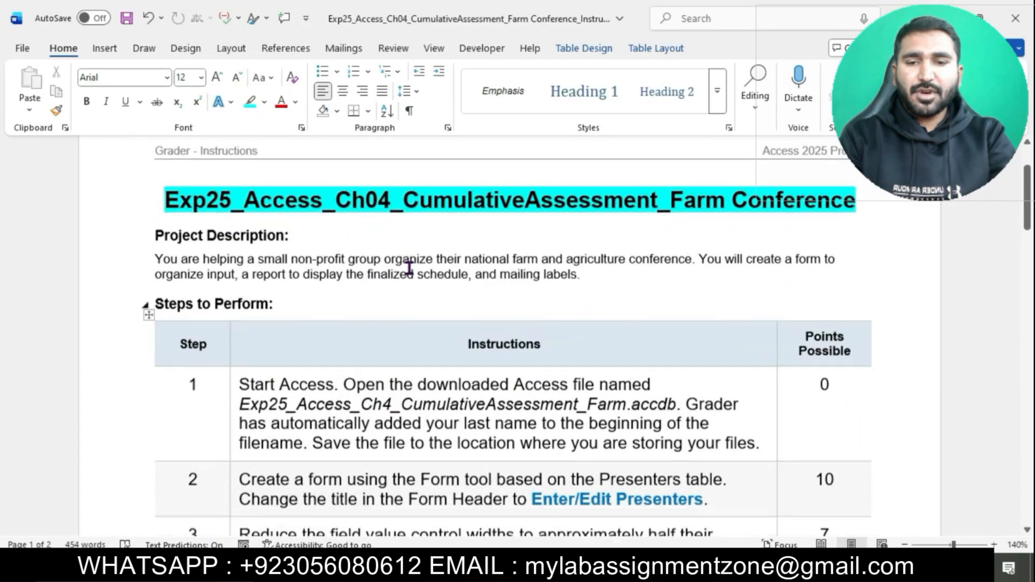
{"action": "scroll", "coordinate": [410, 268], "scroll_direction": "down", "scroll_amount": 2}
{"action": "left_click", "coordinate": [231, 263]}
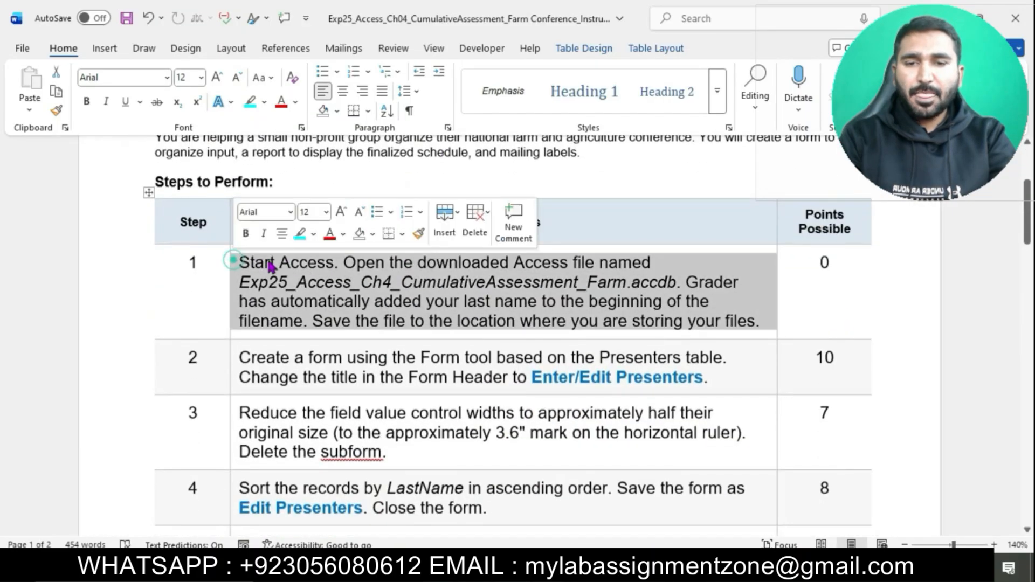
{"action": "left_click", "coordinate": [301, 233]}
{"action": "left_click", "coordinate": [315, 287]}
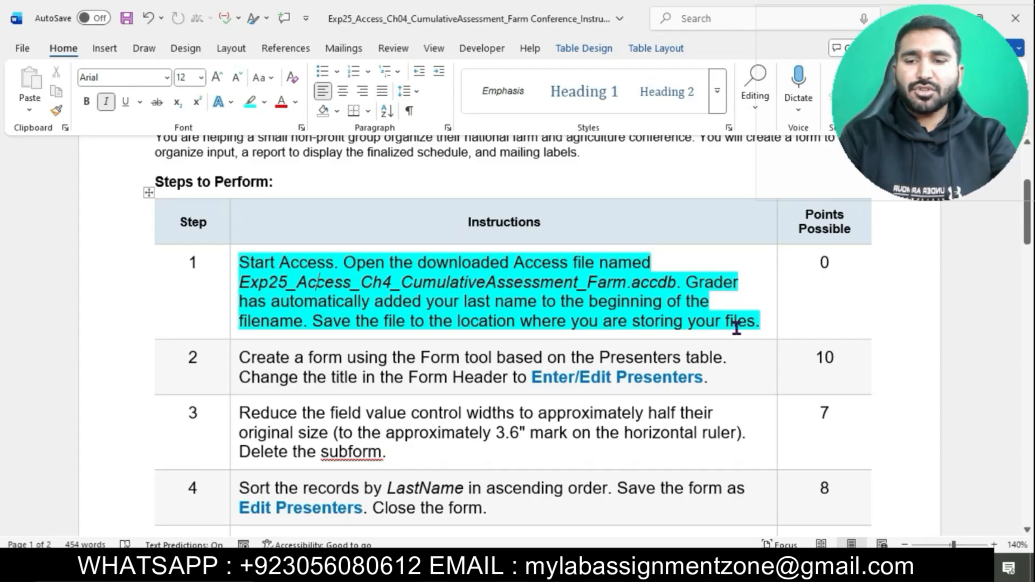
Step: Open the Farm conference Access database and dismiss its security warning
{"action": "left_click", "coordinate": [445, 570]}
{"action": "double_click", "coordinate": [293, 180]}
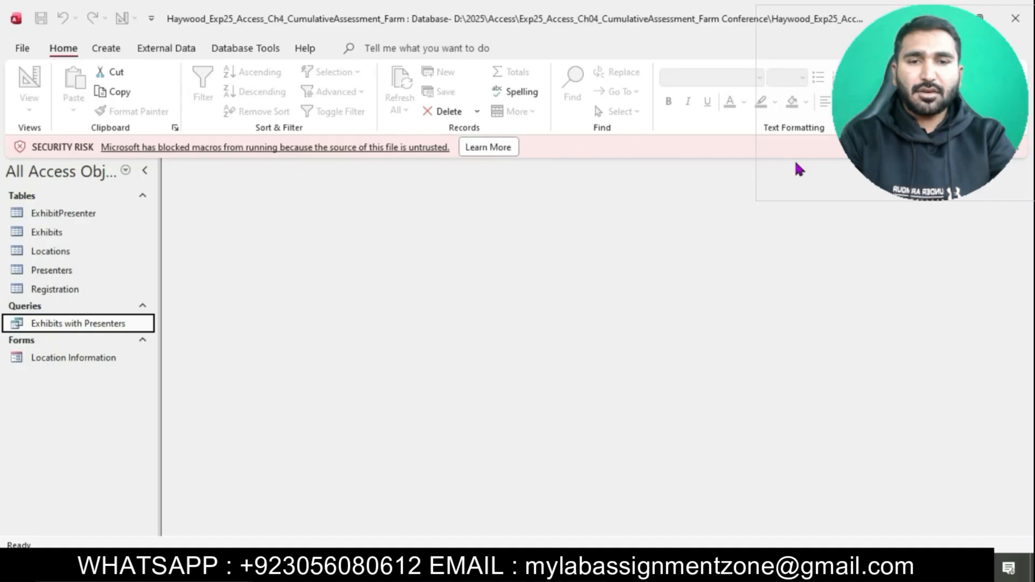
{"action": "left_click", "coordinate": [1017, 151]}
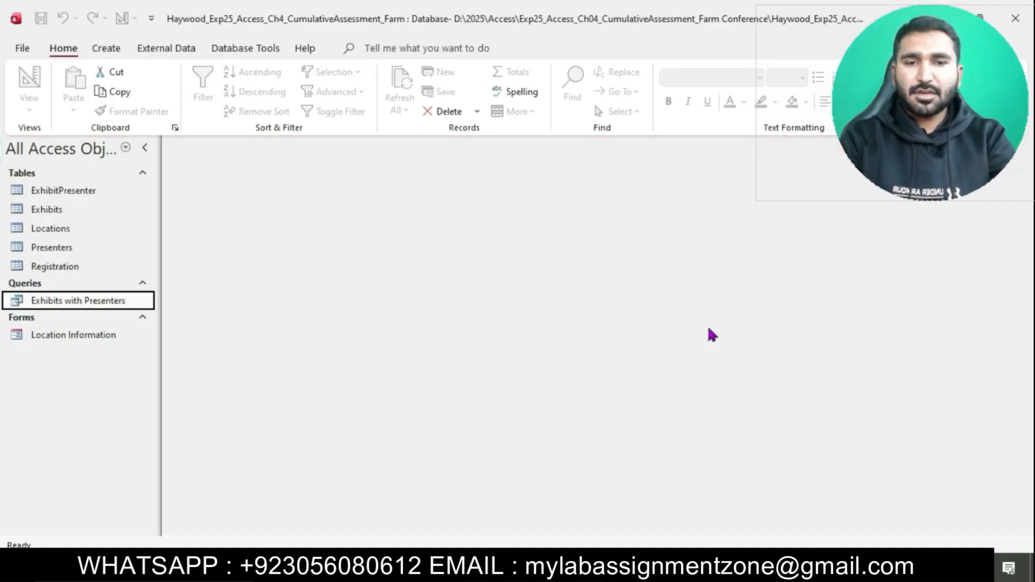
Step: Highlight the step 2 instruction text in cyan
{"action": "left_click", "coordinate": [528, 566]}
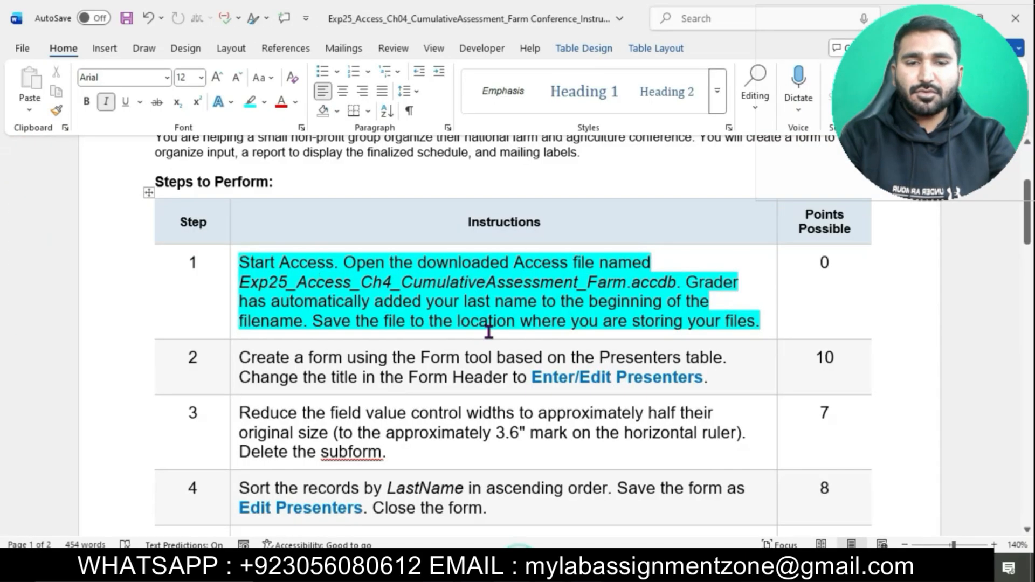
{"action": "scroll", "coordinate": [489, 332], "scroll_direction": "down", "scroll_amount": 1}
{"action": "scroll", "coordinate": [489, 332], "scroll_direction": "down", "scroll_amount": 1}
{"action": "left_click", "coordinate": [232, 261]}
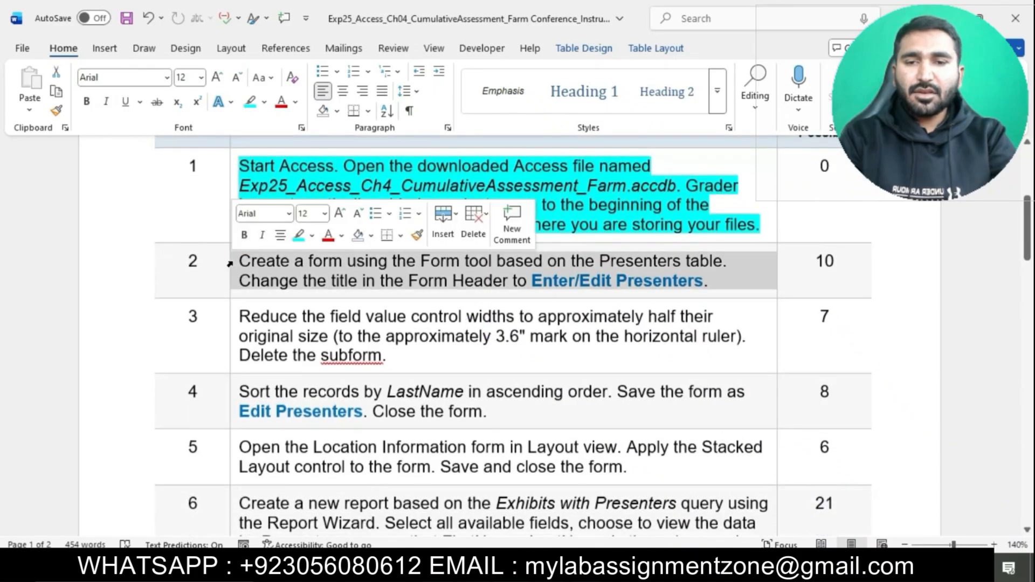
{"action": "left_click", "coordinate": [298, 235]}
{"action": "left_click", "coordinate": [313, 263]}
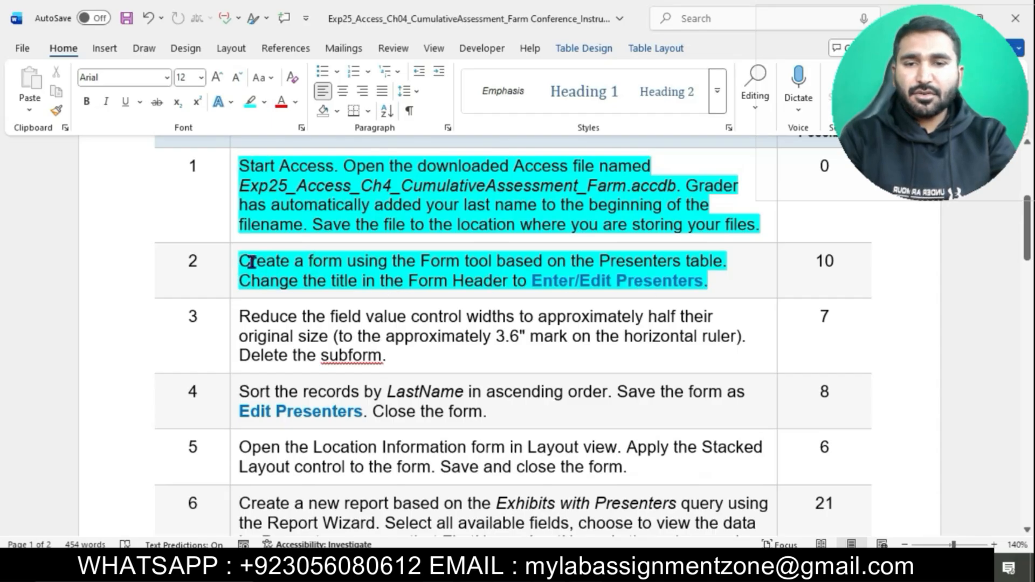
{"action": "left_click_drag", "start_coordinate": [244, 261], "coordinate": [707, 262]}
{"action": "left_click", "coordinate": [335, 567]}
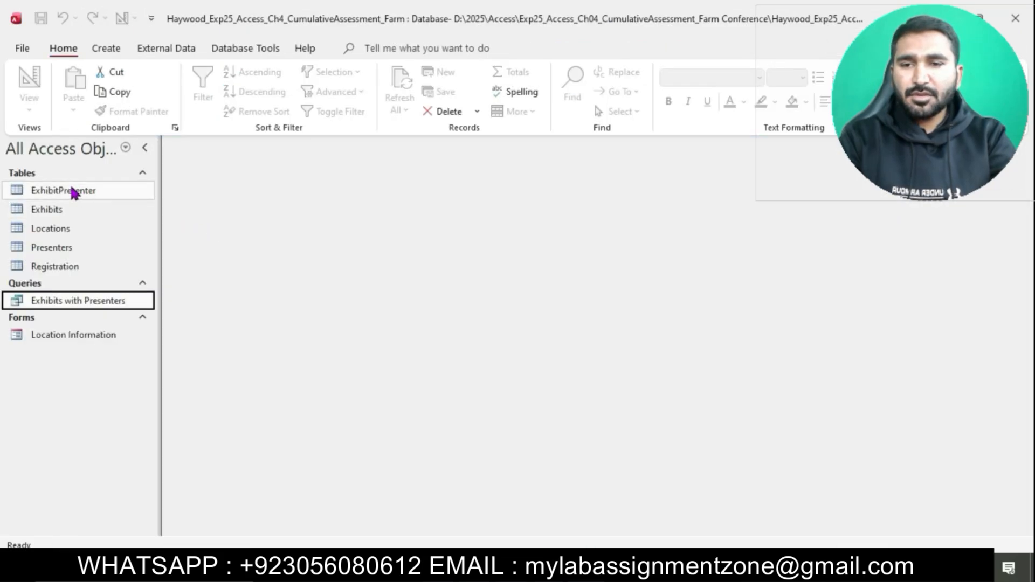
Step: Create a form from the Presenters table with the Form tool
{"action": "left_click", "coordinate": [63, 246]}
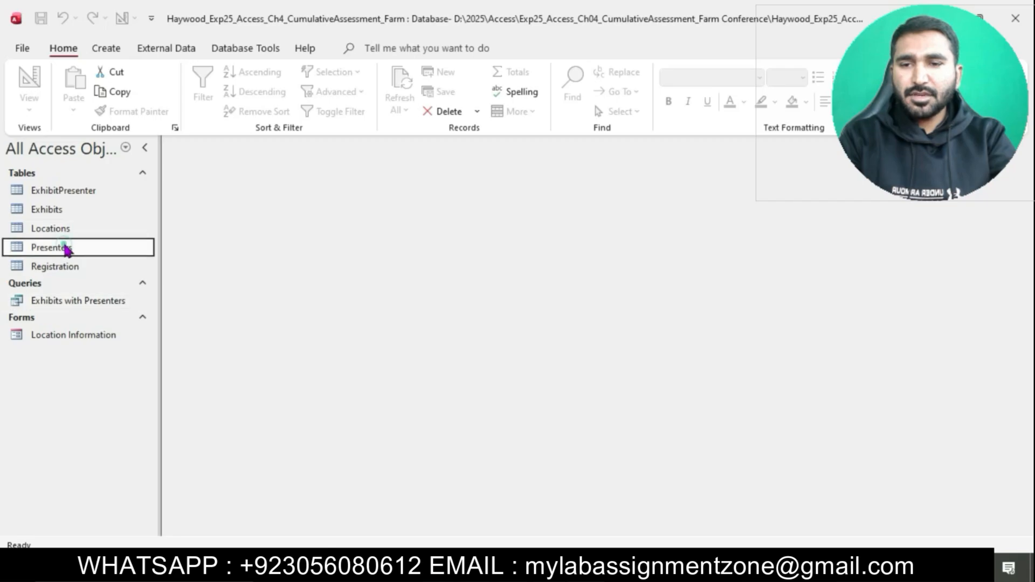
{"action": "left_click", "coordinate": [108, 50]}
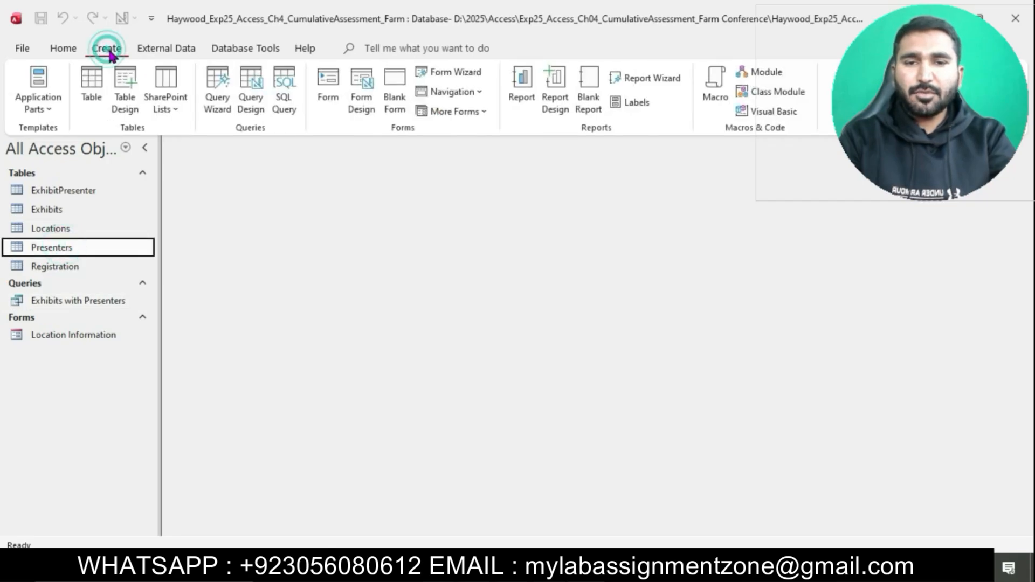
{"action": "left_click", "coordinate": [331, 76]}
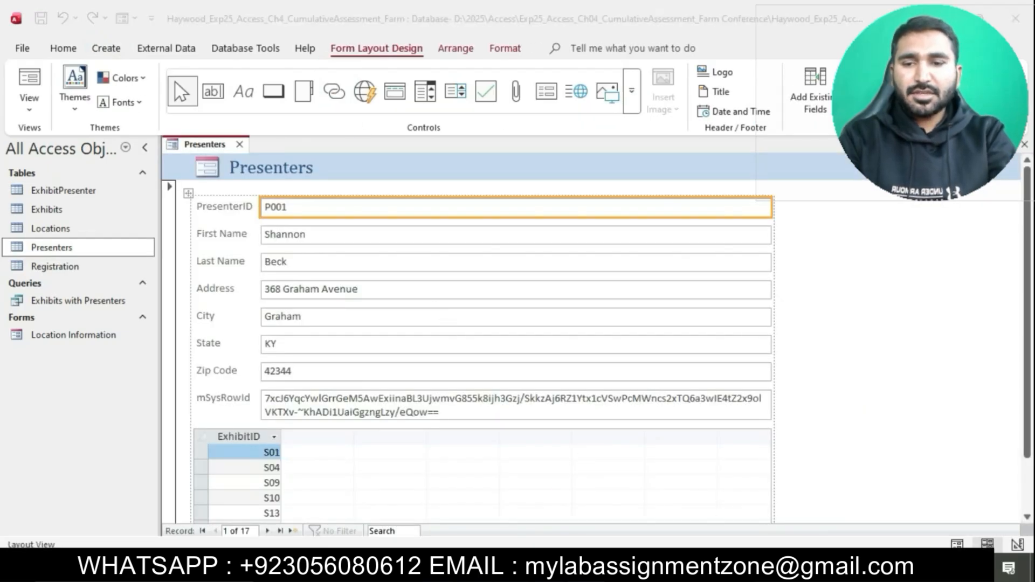
Step: Change the form header title to 'Enter/Edit Presenters' and review the form
{"action": "key", "text": "alt+Tab"}
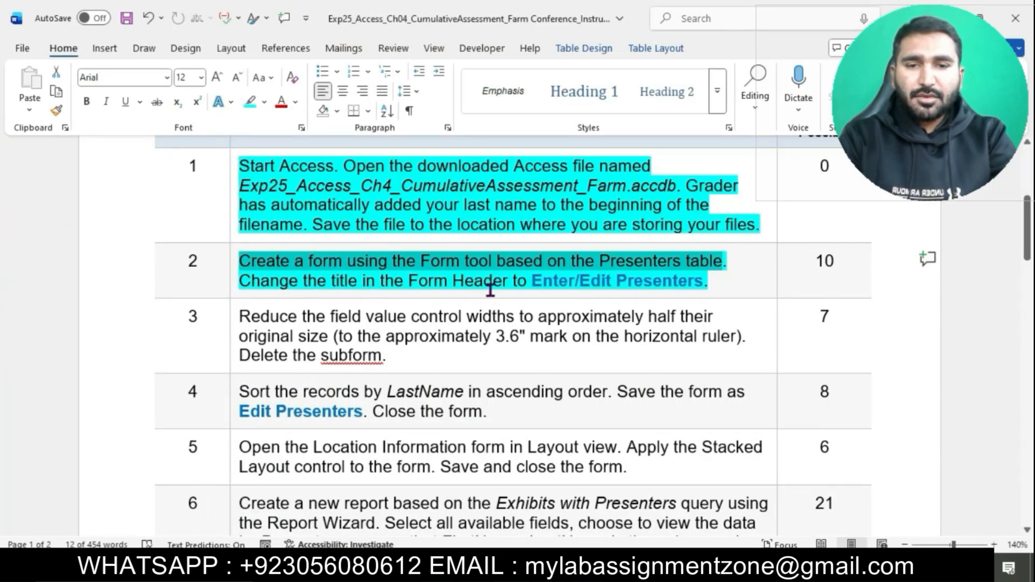
{"action": "left_click_drag", "start_coordinate": [533, 281], "coordinate": [703, 283]}
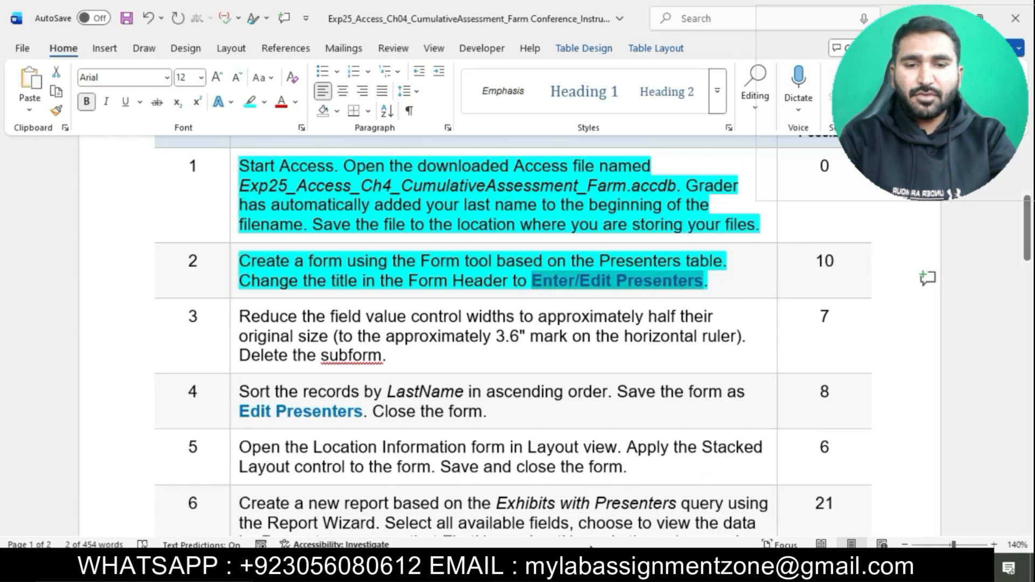
{"action": "key", "text": "alt+Tab"}
{"action": "left_click", "coordinate": [323, 170]}
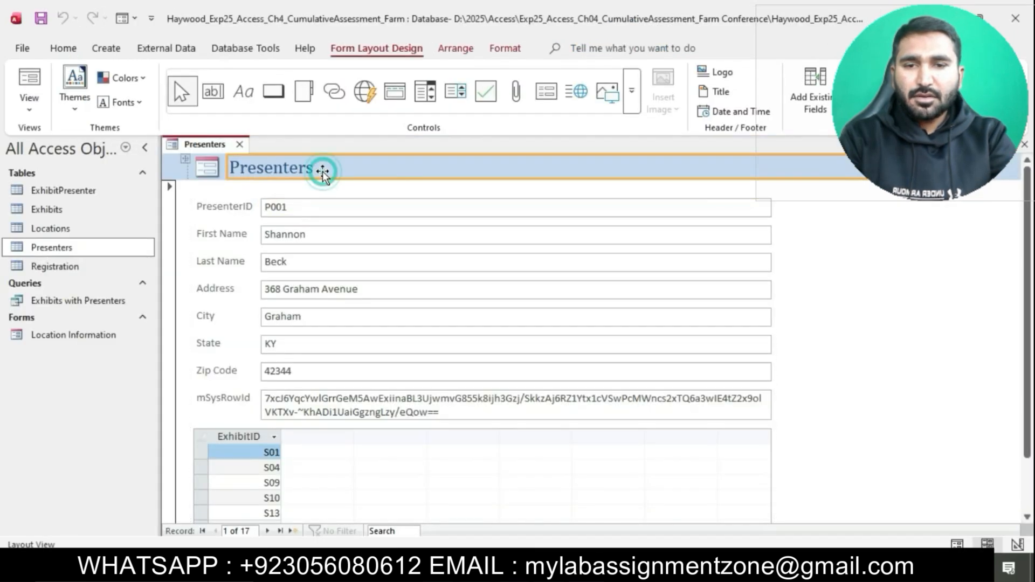
{"action": "double_click", "coordinate": [310, 169]}
{"action": "key", "text": "BackSpace"}
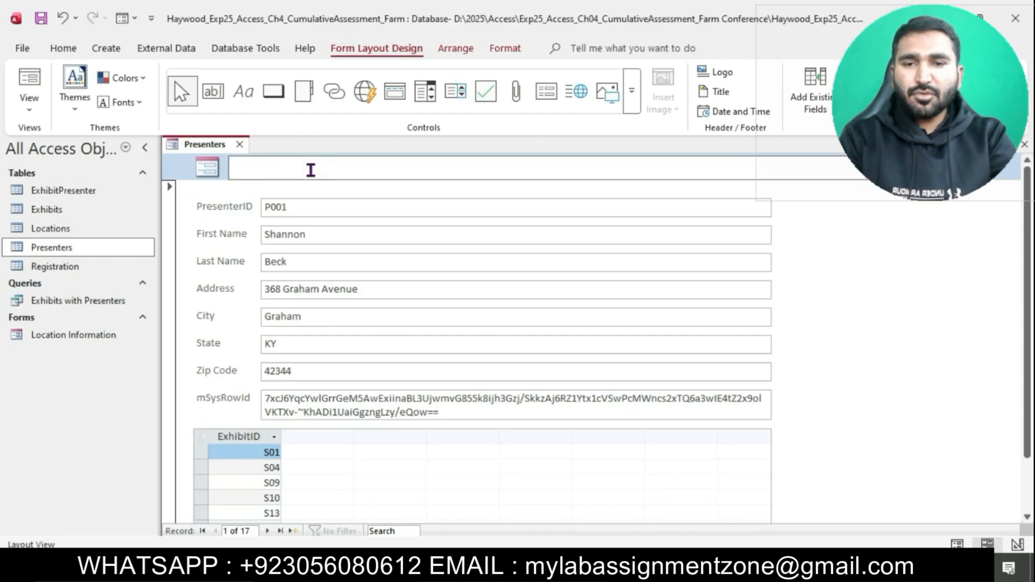
{"action": "type", "text": "Enter/Edit Presenters"}
{"action": "left_click", "coordinate": [862, 317]}
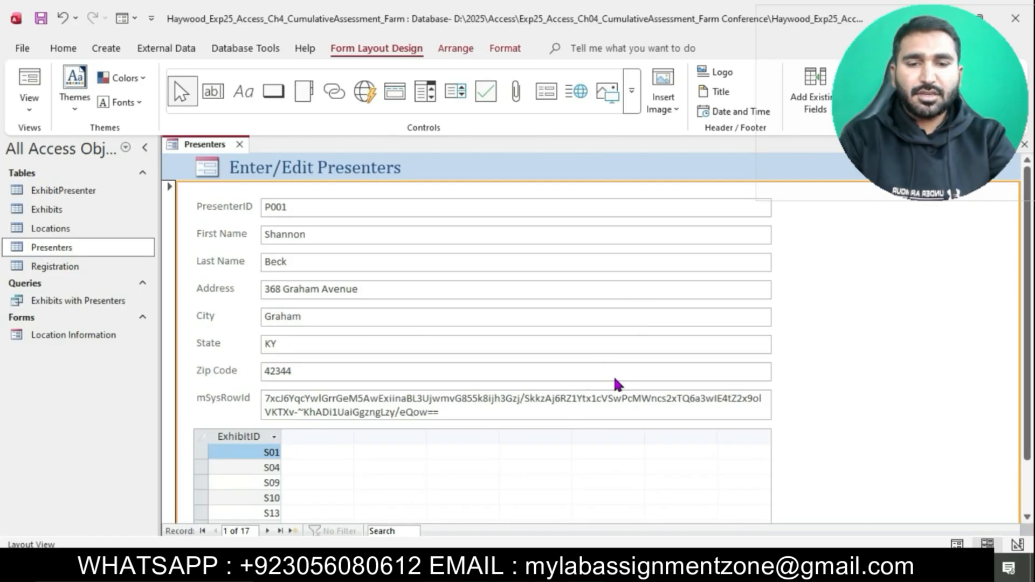
{"action": "scroll", "coordinate": [614, 379], "scroll_direction": "down", "scroll_amount": 2}
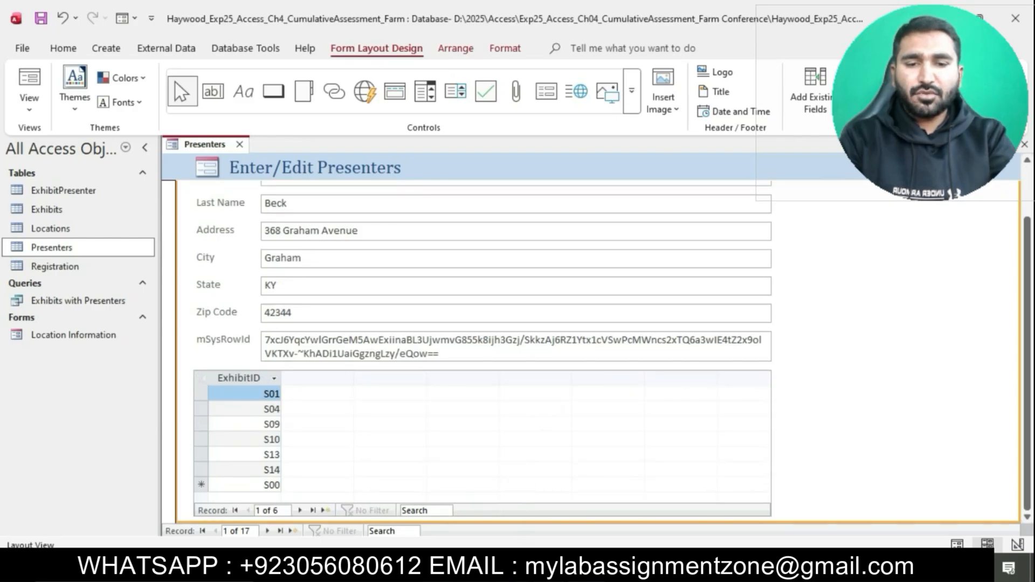
{"action": "key", "text": "alt+Tab"}
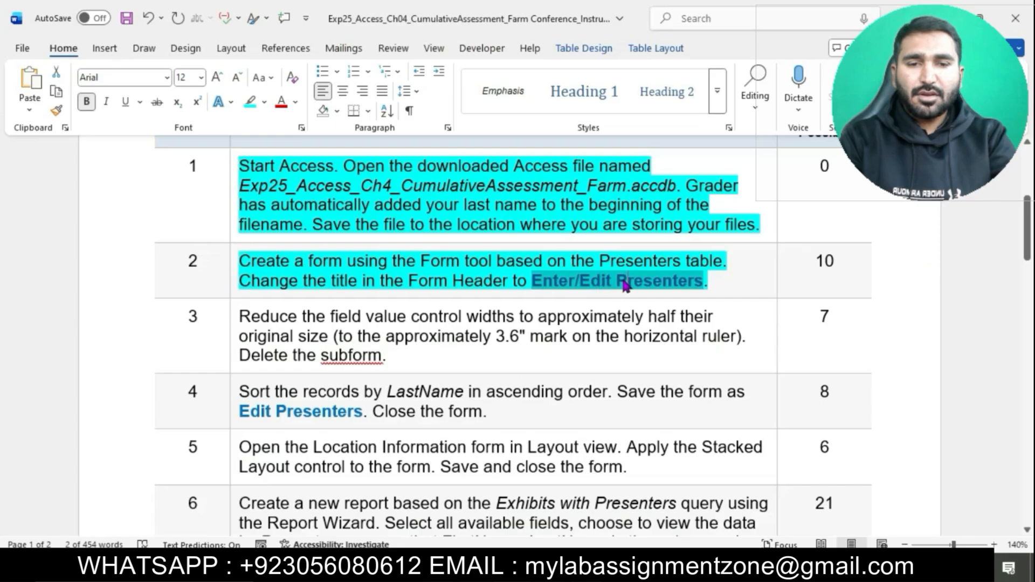
Step: Highlight row 3's text in the instructions table in cyan
{"action": "left_click", "coordinate": [626, 284]}
{"action": "scroll", "coordinate": [576, 278], "scroll_direction": "down", "scroll_amount": 2}
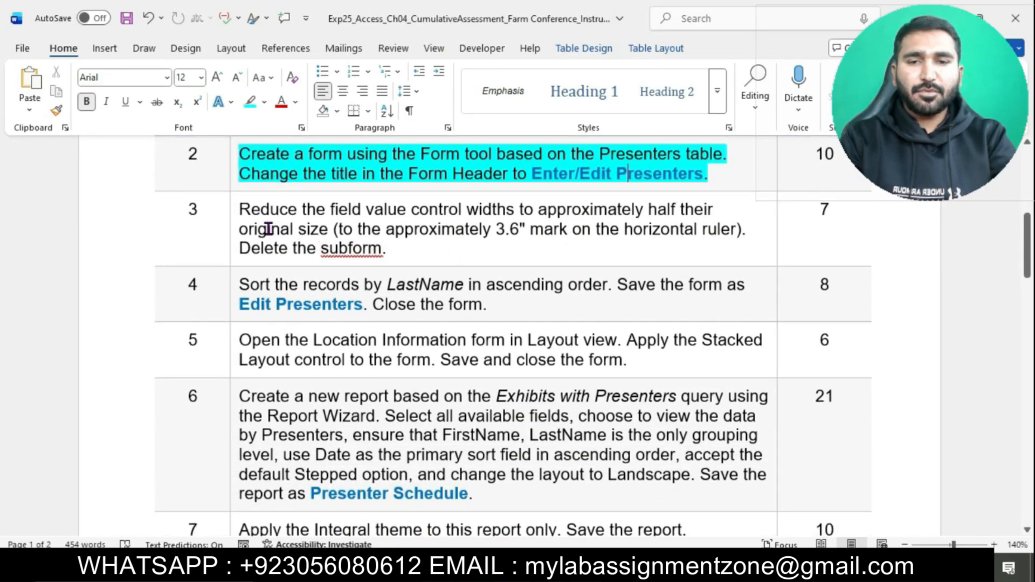
{"action": "left_click", "coordinate": [233, 212]}
{"action": "left_click", "coordinate": [302, 184]}
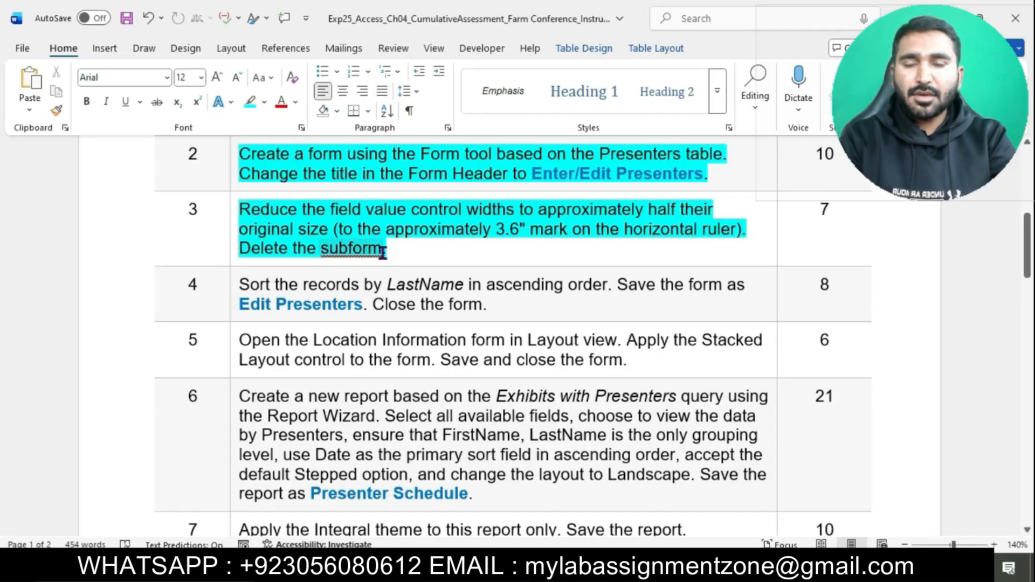
{"action": "left_click_drag", "start_coordinate": [245, 213], "coordinate": [720, 235]}
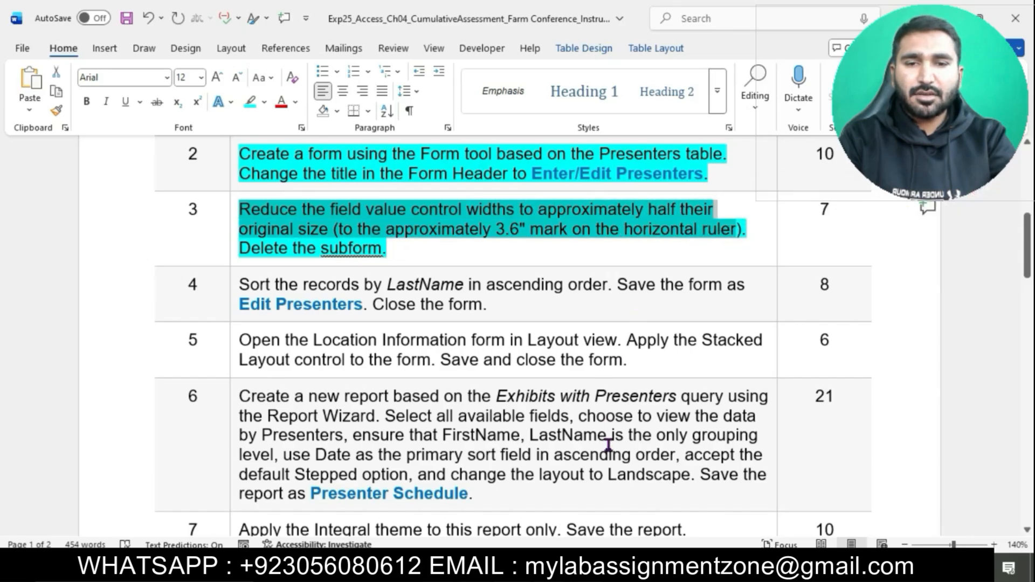
{"action": "key", "text": "alt+Tab"}
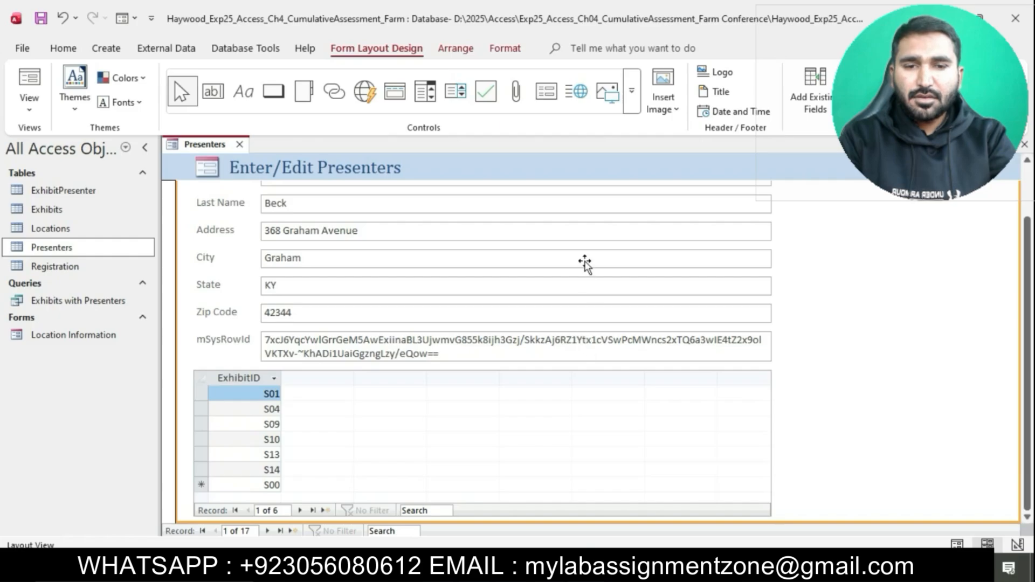
Step: Narrow the Presenters form field boxes to a width of 3.6"
{"action": "scroll", "coordinate": [585, 261], "scroll_direction": "up", "scroll_amount": 2}
{"action": "left_click", "coordinate": [545, 207]}
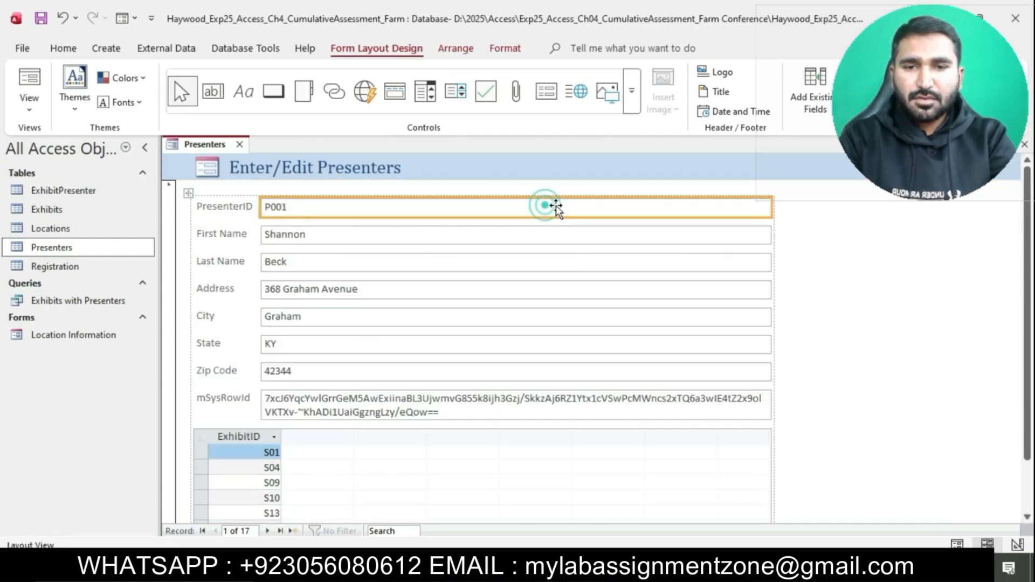
{"action": "left_click_drag", "start_coordinate": [772, 205], "coordinate": [515, 198]}
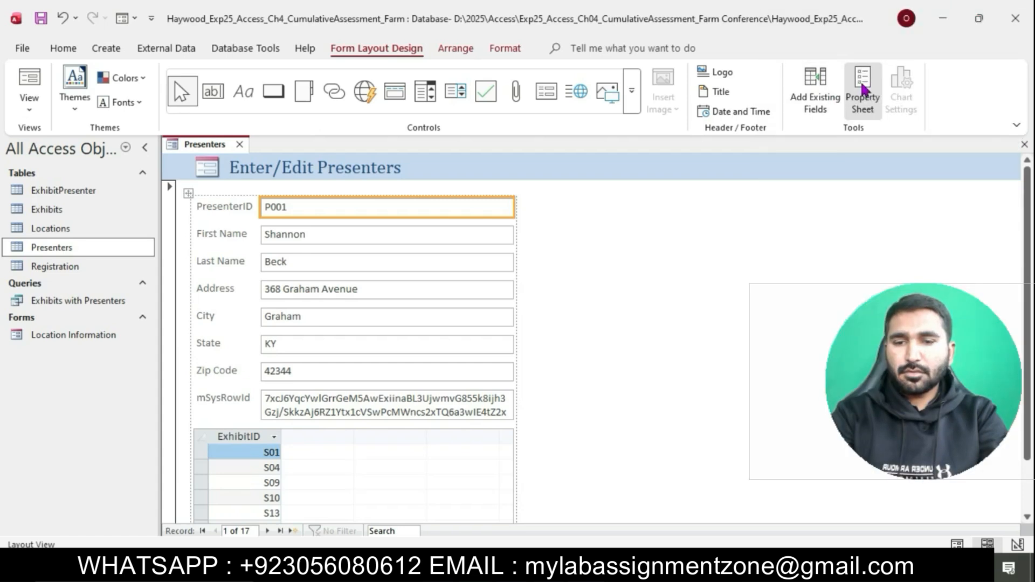
{"action": "left_click", "coordinate": [864, 91]}
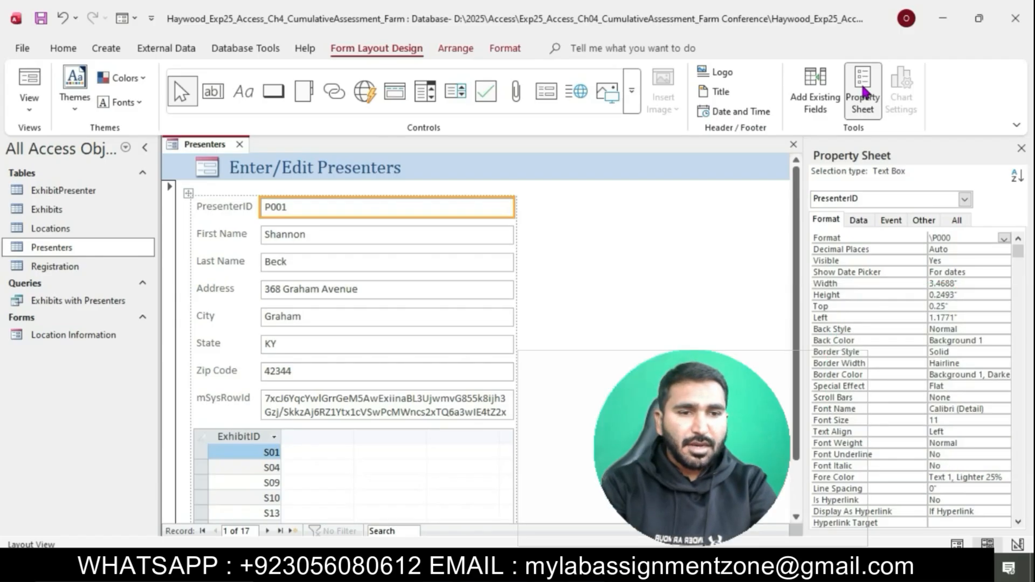
{"action": "left_click", "coordinate": [963, 284]}
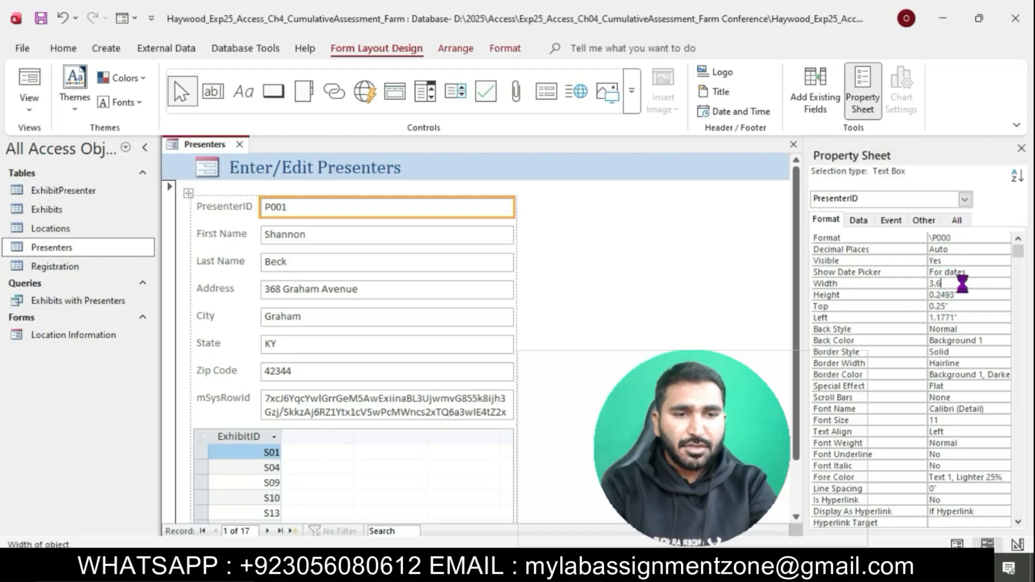
{"action": "key", "text": "Return"}
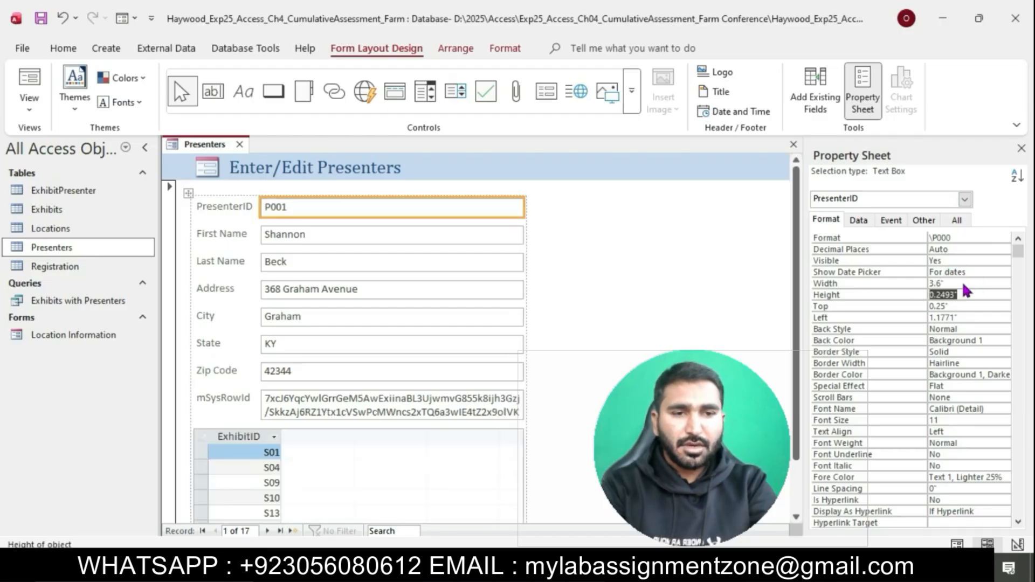
{"action": "left_click", "coordinate": [1021, 148]}
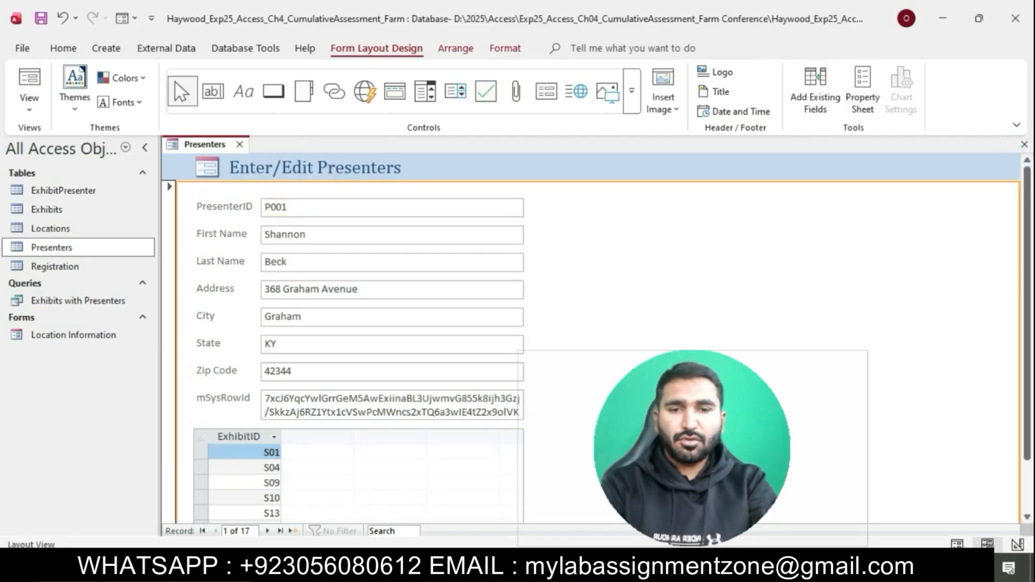
Step: Delete the ExhibitID subform from the Presenters form
{"action": "key", "text": "alt+Tab"}
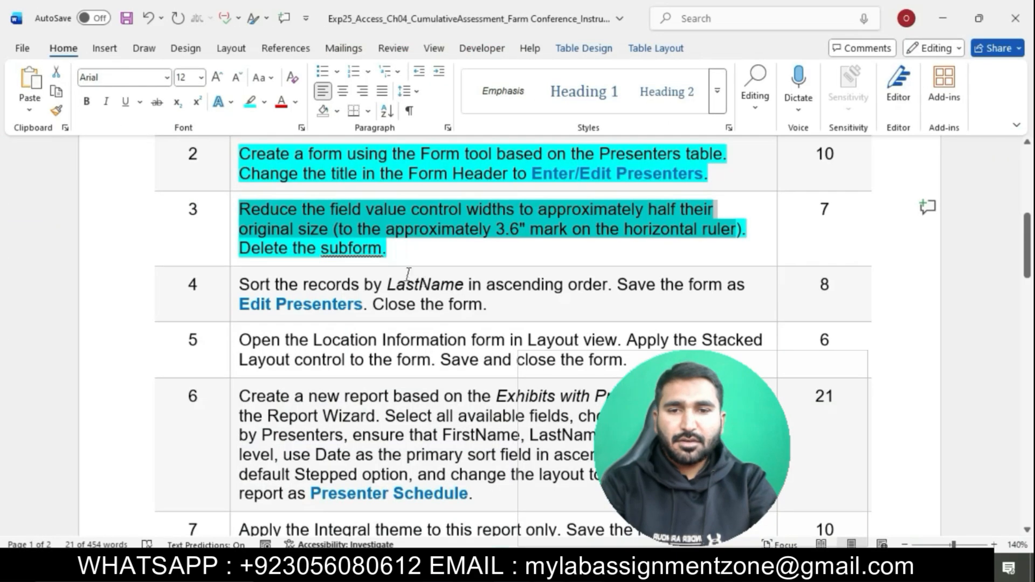
{"action": "left_click_drag", "start_coordinate": [246, 247], "coordinate": [382, 248]}
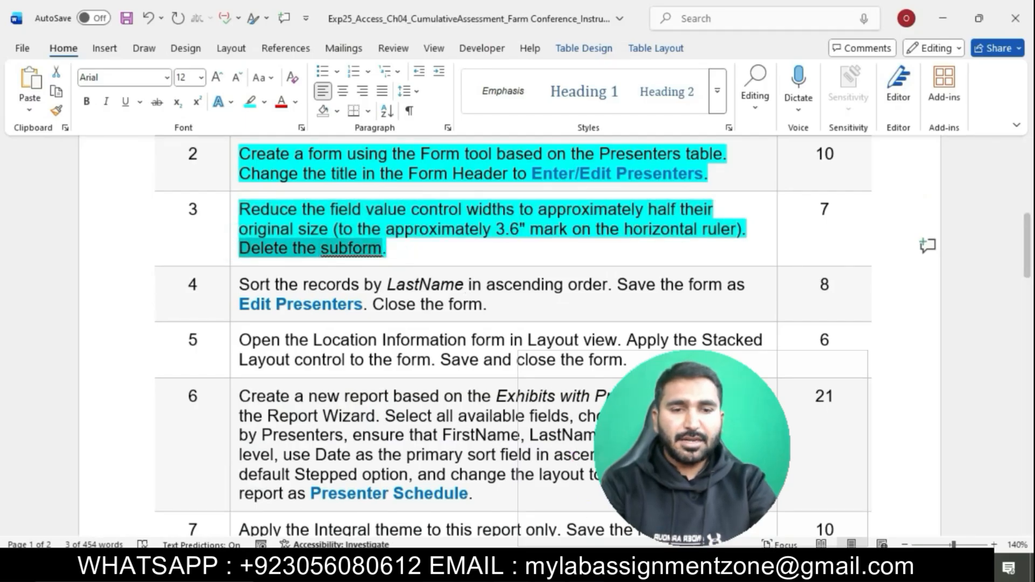
{"action": "key", "text": "alt+Tab"}
{"action": "scroll", "coordinate": [613, 335], "scroll_direction": "down", "scroll_amount": 1}
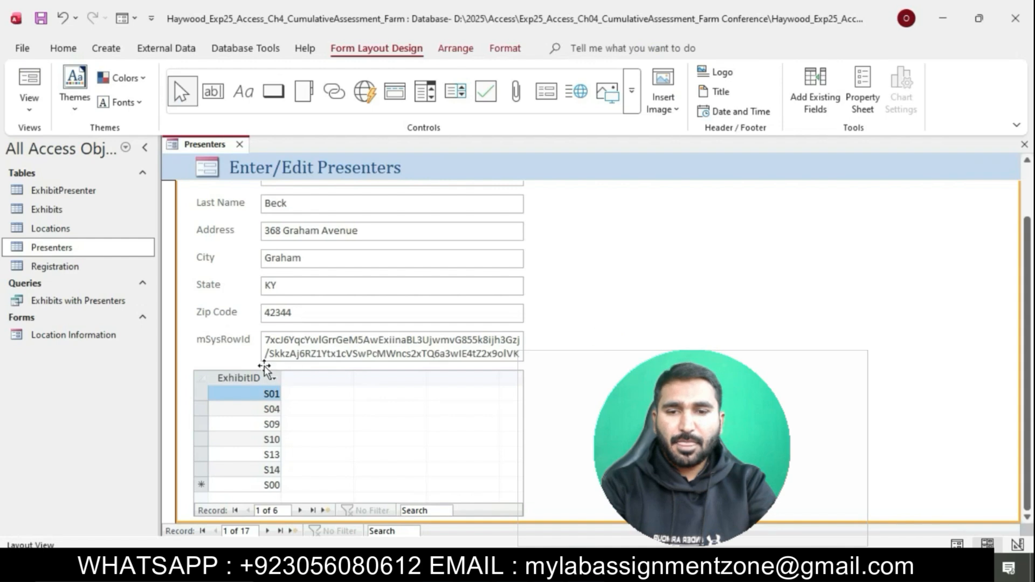
{"action": "left_click", "coordinate": [243, 376]}
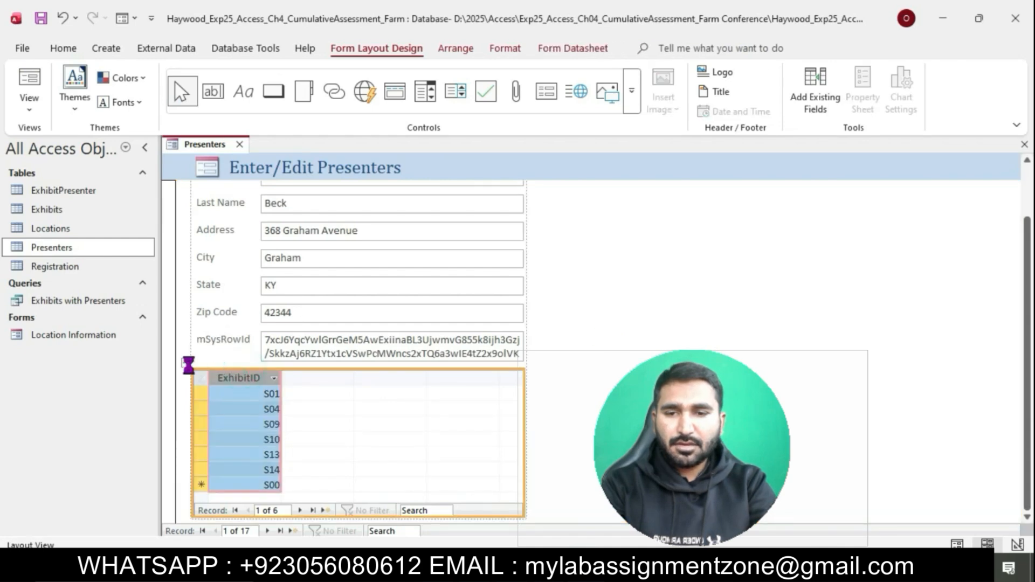
{"action": "left_click", "coordinate": [188, 365]}
{"action": "key", "text": "Delete"}
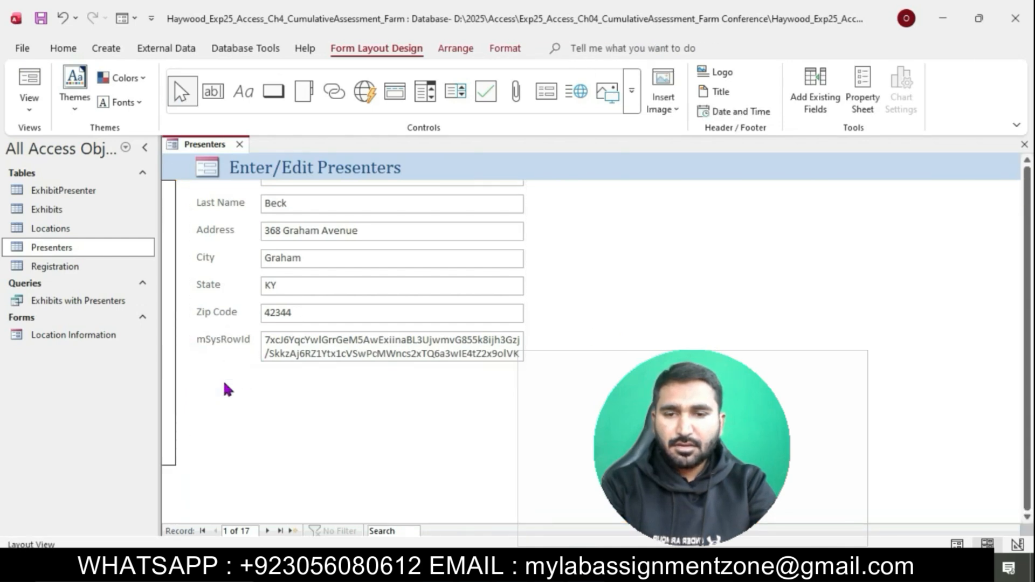
{"action": "left_click", "coordinate": [574, 409]}
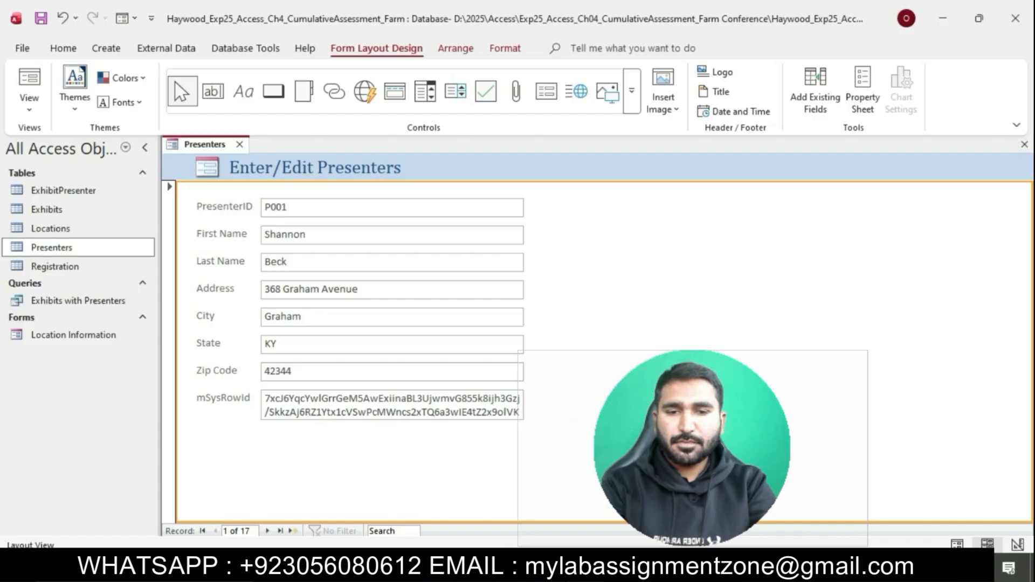
Step: Highlight row 4's instruction text in cyan
{"action": "key", "text": "alt+Tab"}
{"action": "left_click", "coordinate": [548, 261]}
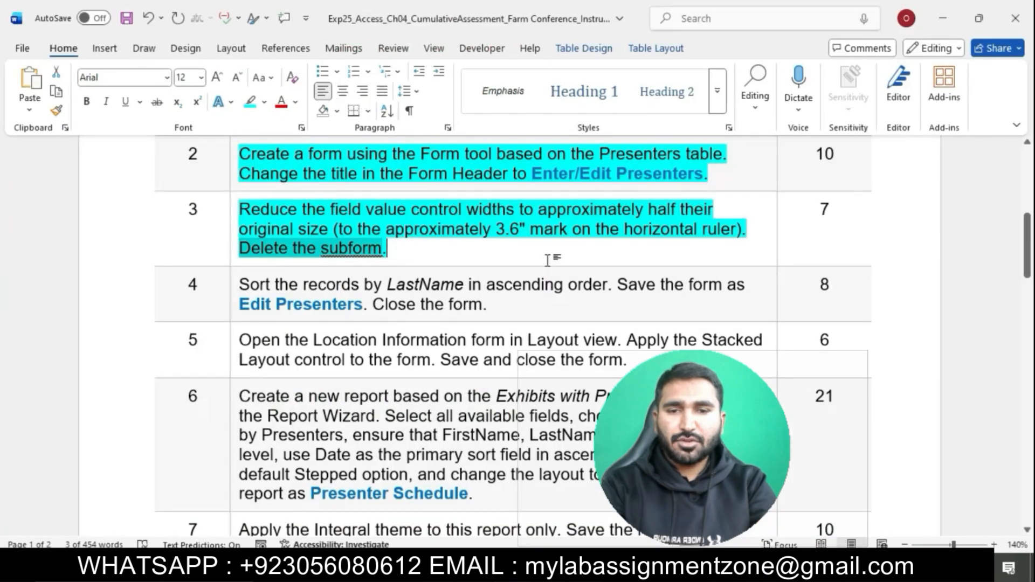
{"action": "scroll", "coordinate": [547, 261], "scroll_direction": "down", "scroll_amount": 3}
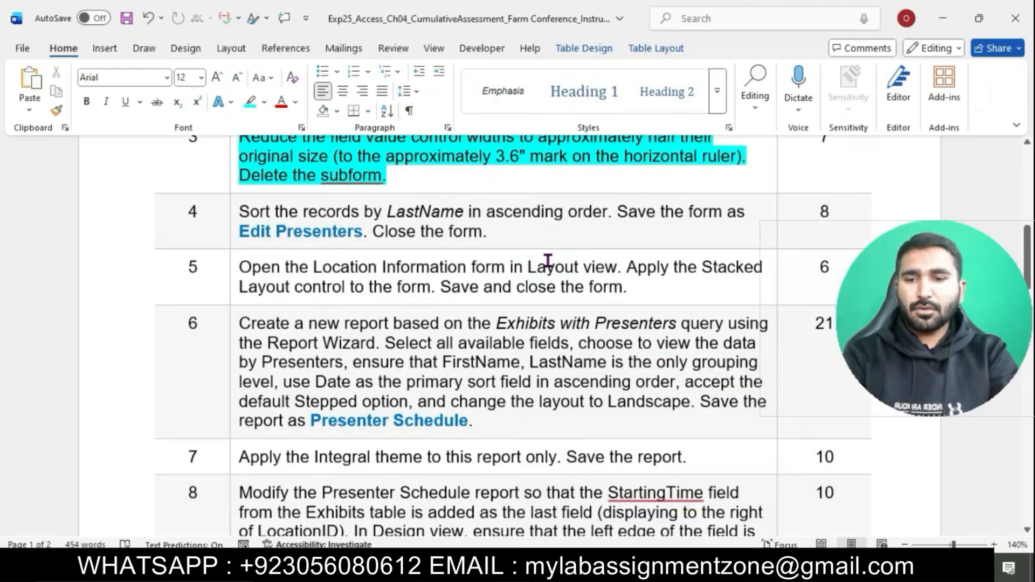
{"action": "left_click", "coordinate": [236, 214]}
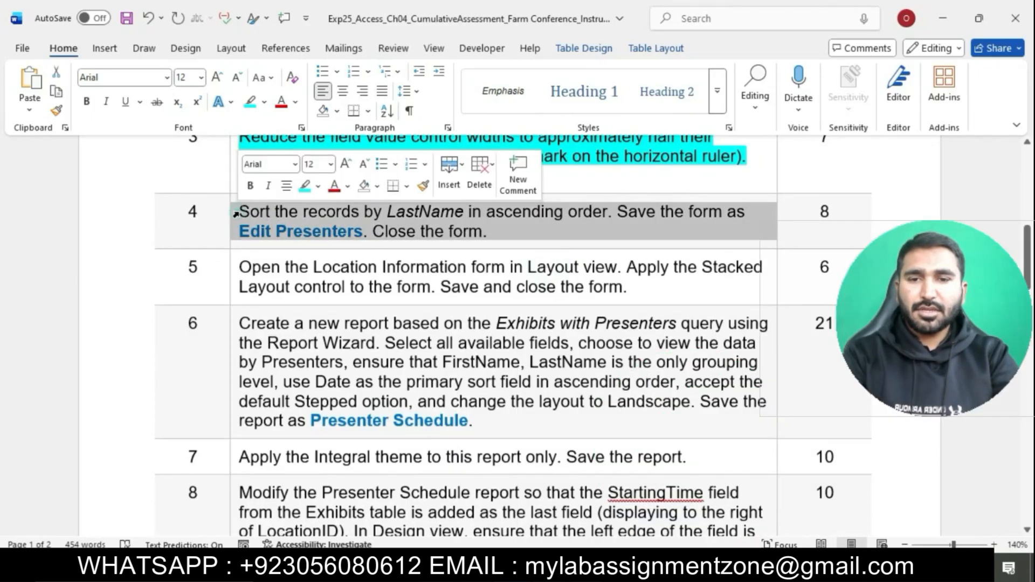
{"action": "left_click", "coordinate": [305, 186]}
{"action": "left_click", "coordinate": [372, 231]}
{"action": "left_click", "coordinate": [377, 228]}
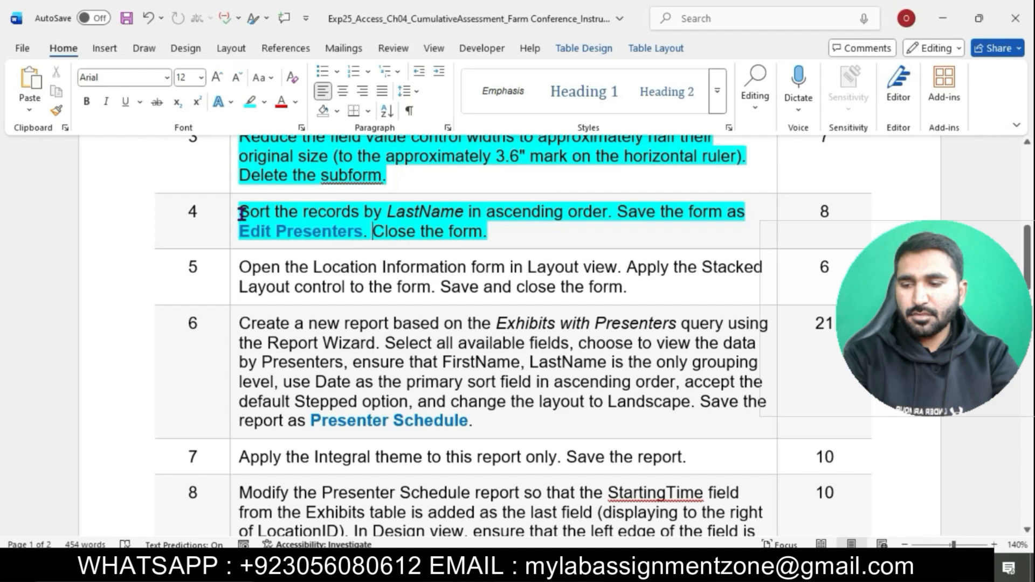
{"action": "left_click_drag", "start_coordinate": [241, 213], "coordinate": [608, 212]}
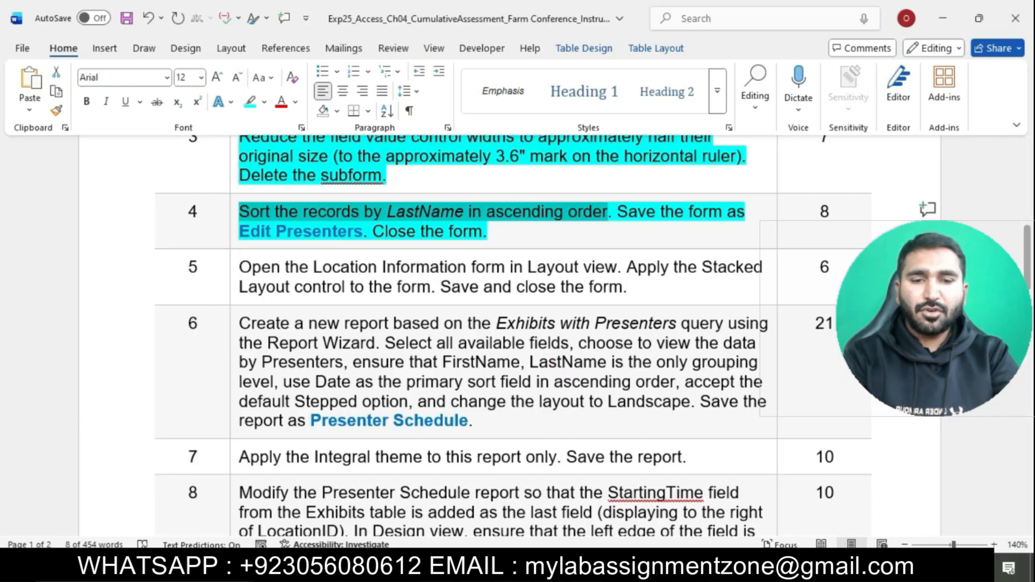
{"action": "key", "text": "alt+Tab"}
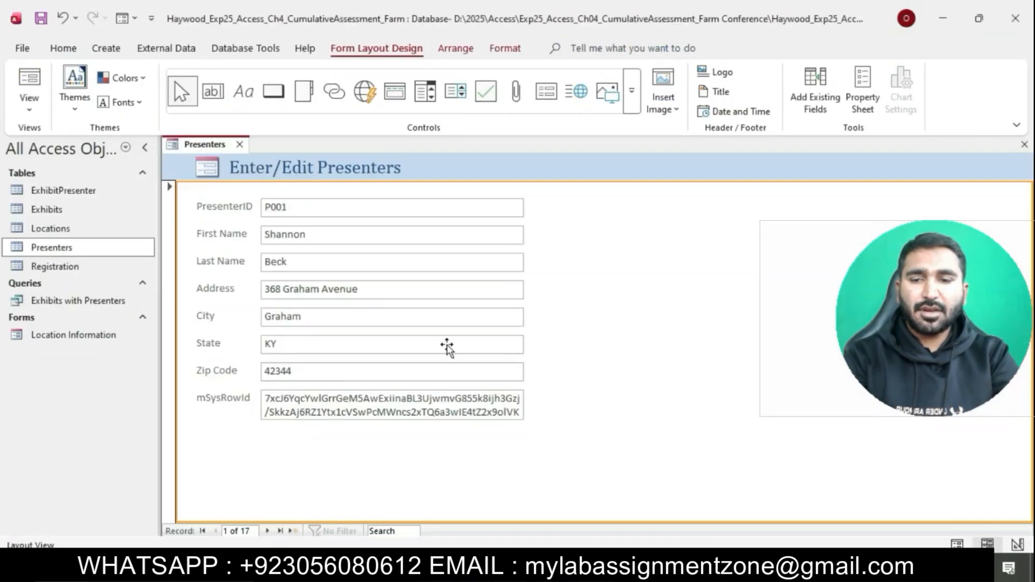
Step: Sort the Presenters form's 17 records by Last Name in ascending order
{"action": "left_click", "coordinate": [293, 262]}
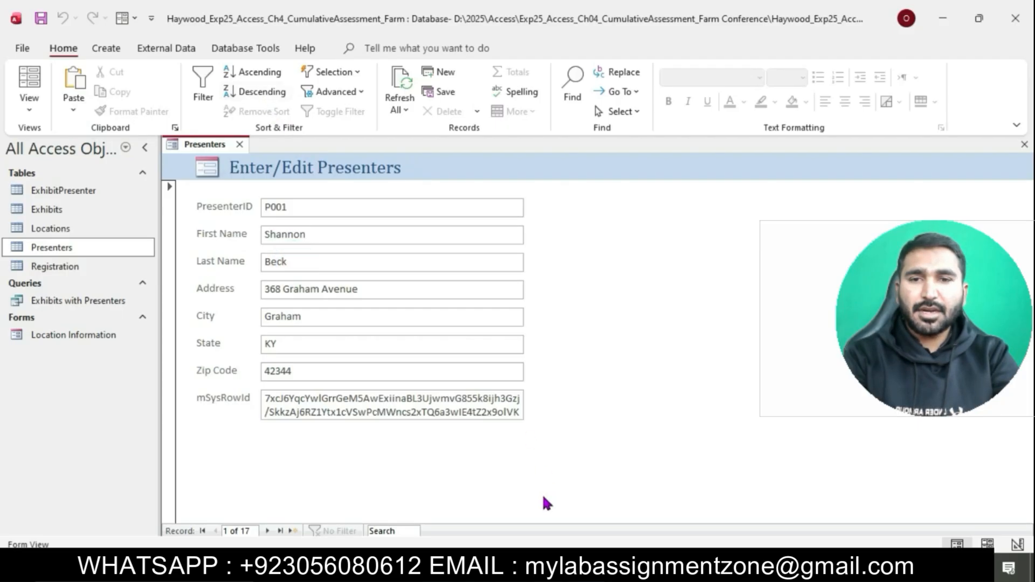
{"action": "key", "text": "alt+Tab"}
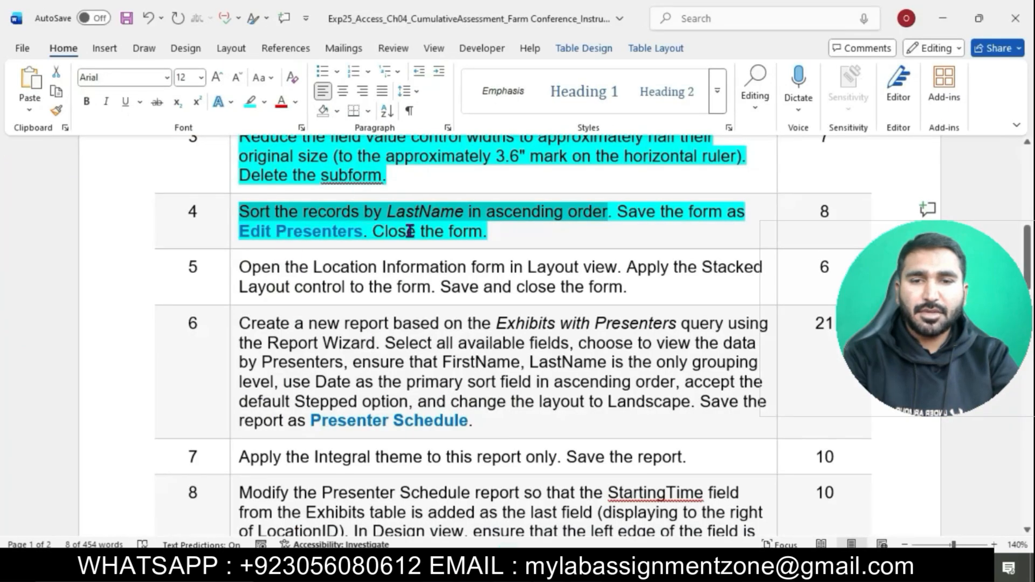
{"action": "key", "text": "alt+Tab"}
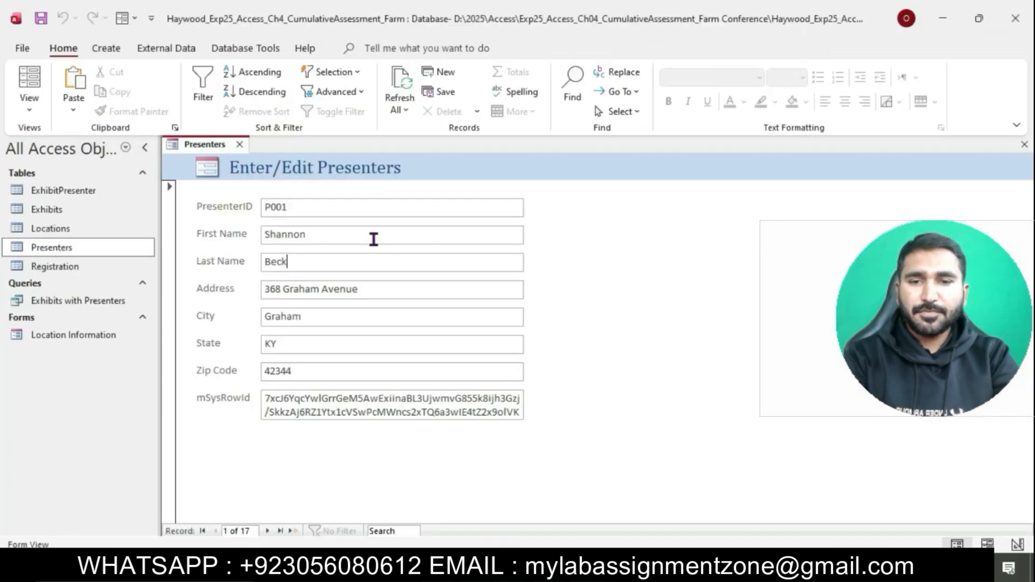
{"action": "left_click", "coordinate": [256, 71]}
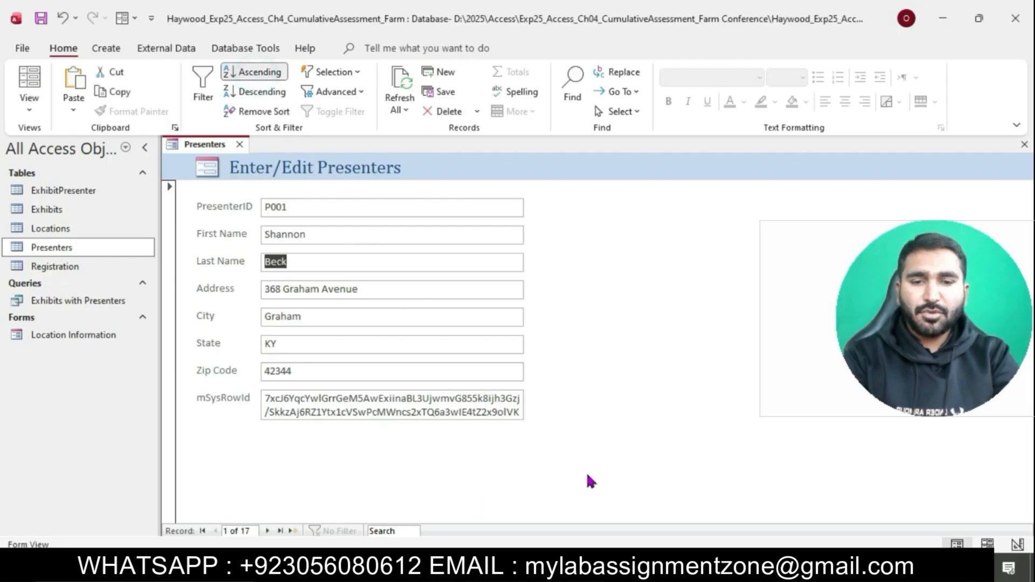
{"action": "key", "text": "alt+Tab"}
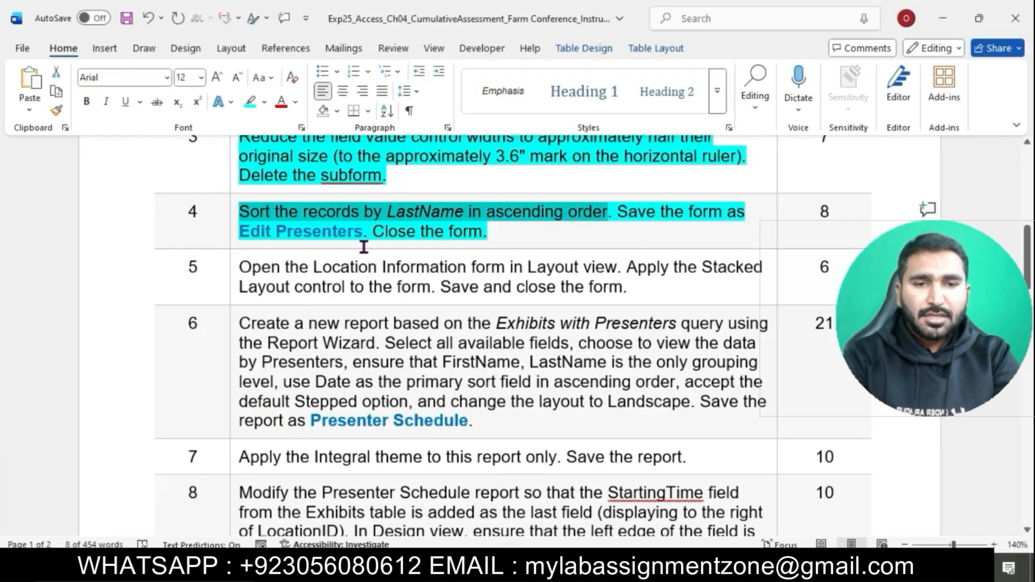
{"action": "left_click_drag", "start_coordinate": [243, 232], "coordinate": [365, 243]}
{"action": "key", "text": "ctrl+c"}
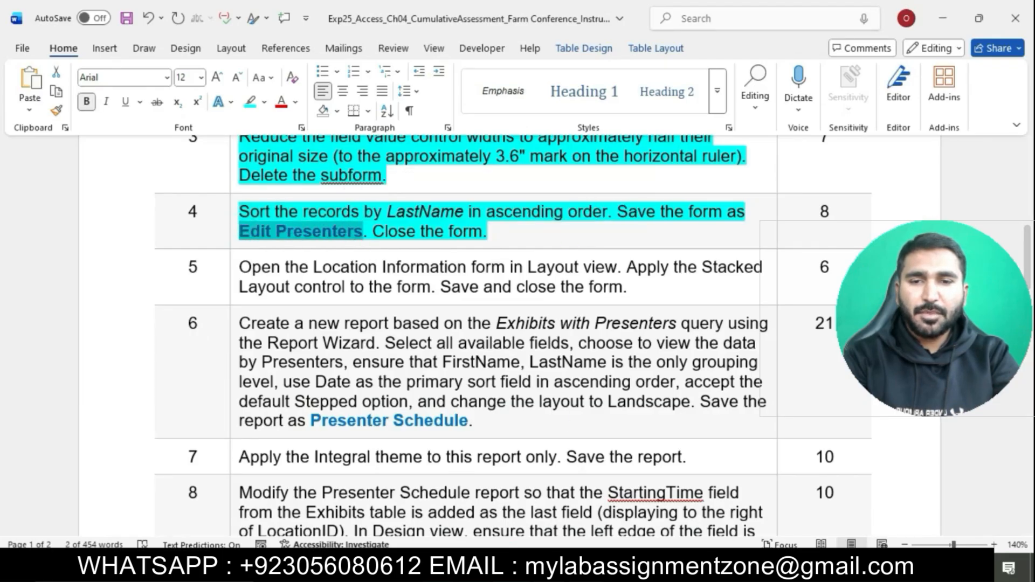
{"action": "key", "text": "alt+Tab"}
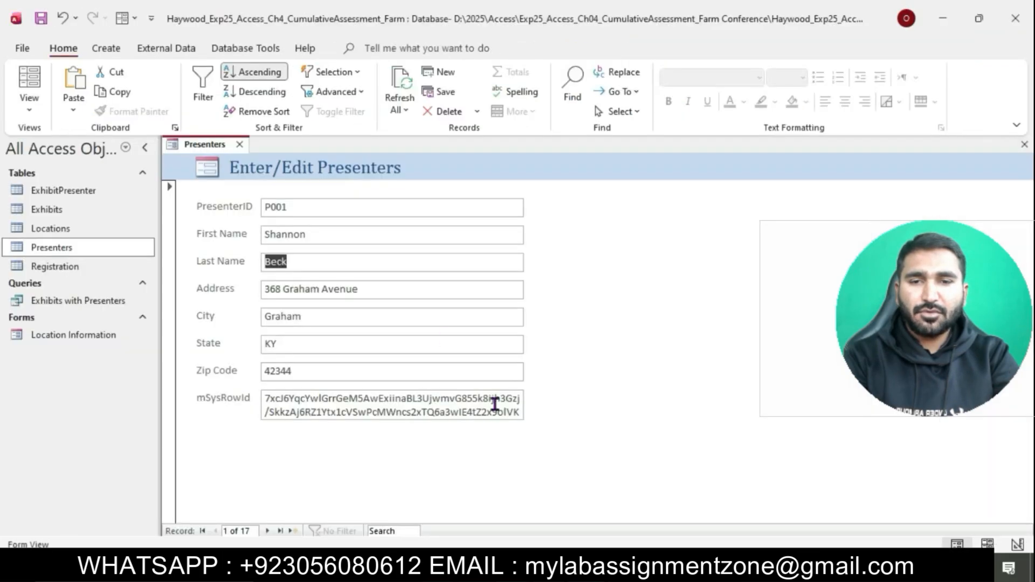
Step: Save the Presenters form as 'Edit Presenters'
{"action": "right_click", "coordinate": [210, 150]}
{"action": "left_click", "coordinate": [259, 166]}
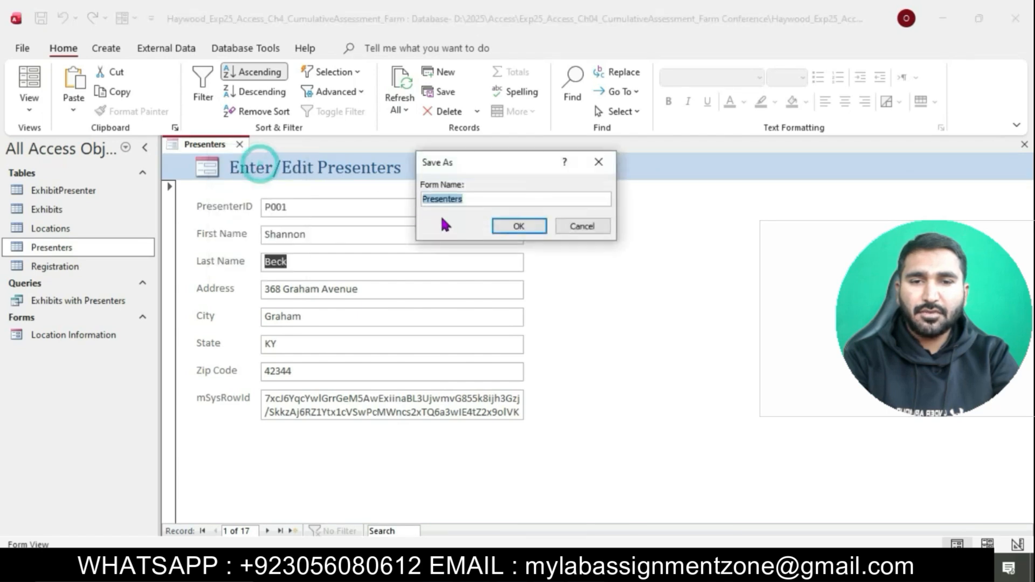
{"action": "key", "text": "ctrl+v"}
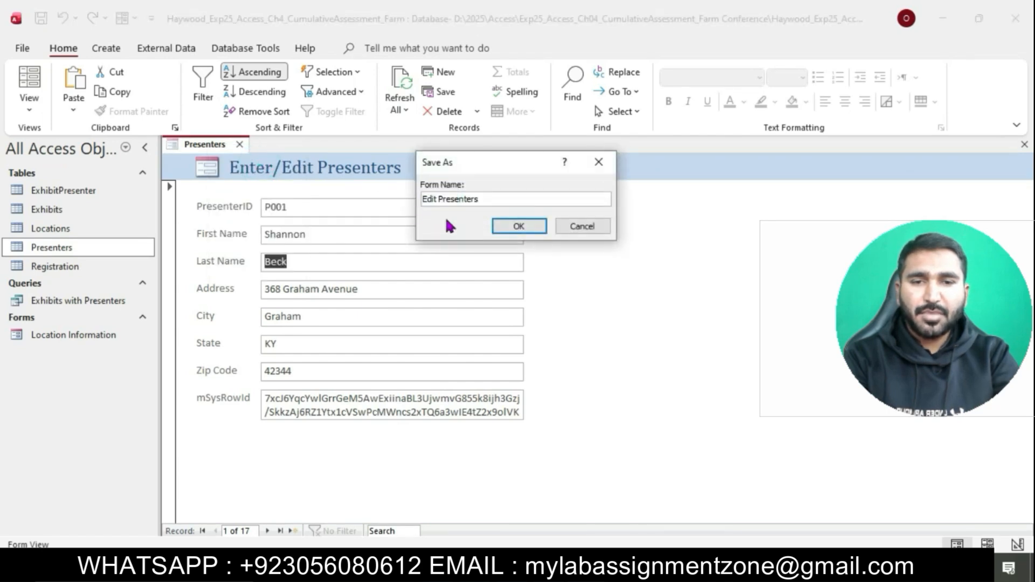
{"action": "left_click", "coordinate": [518, 226]}
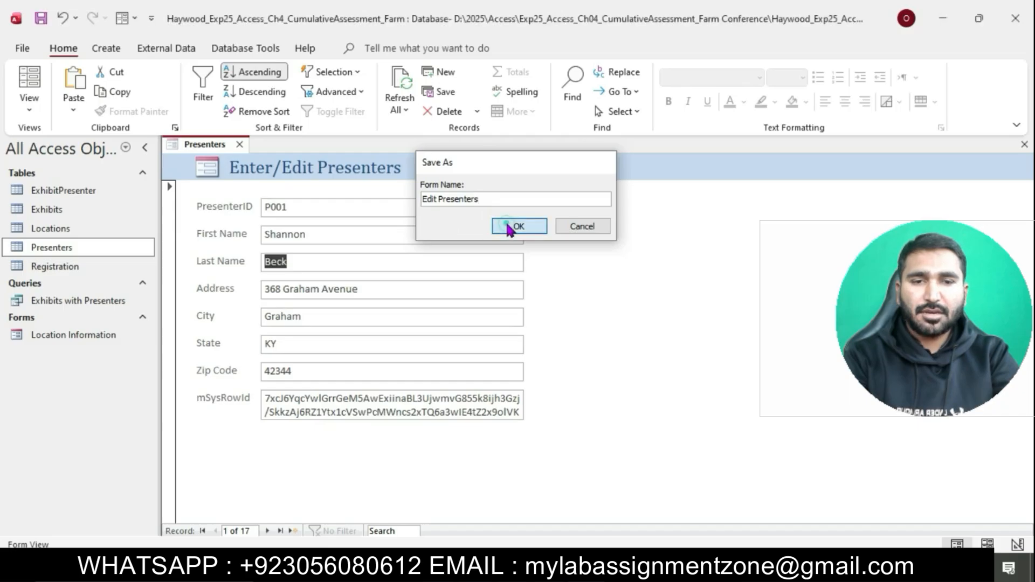
Step: Close the Edit Presenters form and return to the Word instructions
{"action": "left_click", "coordinate": [511, 563]}
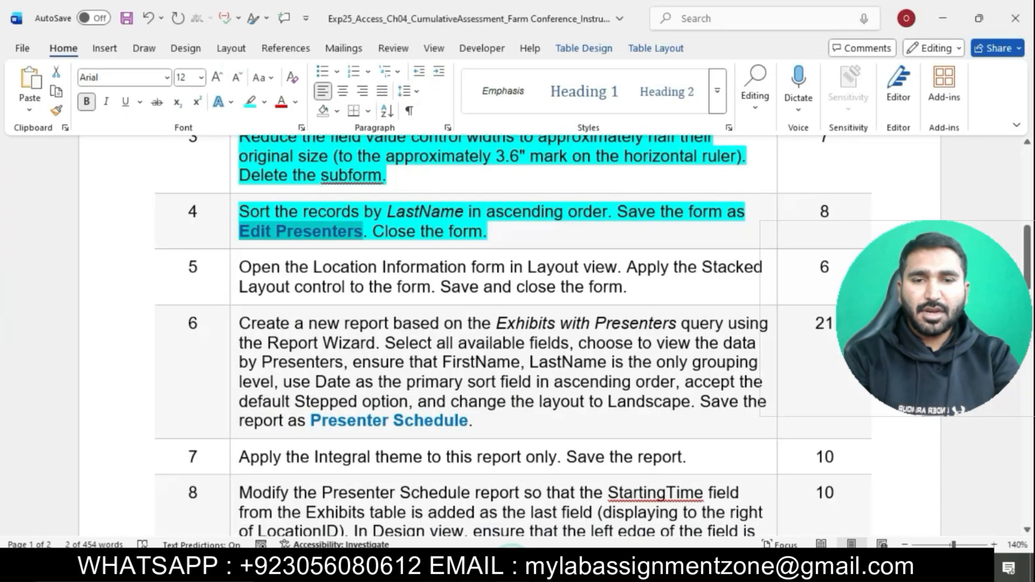
{"action": "left_click_drag", "start_coordinate": [373, 232], "coordinate": [488, 233]}
{"action": "left_click", "coordinate": [561, 563]}
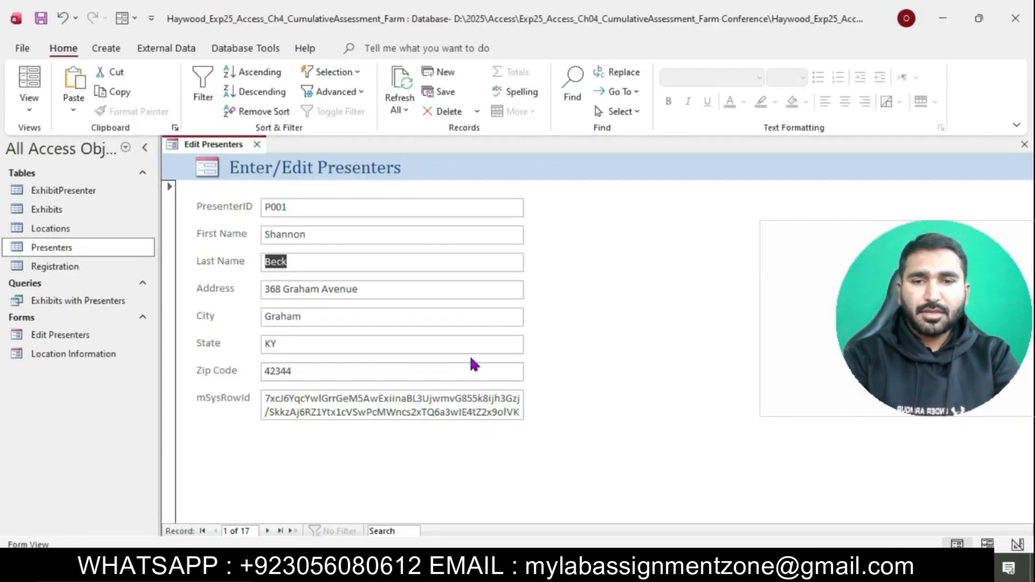
{"action": "right_click", "coordinate": [220, 146]}
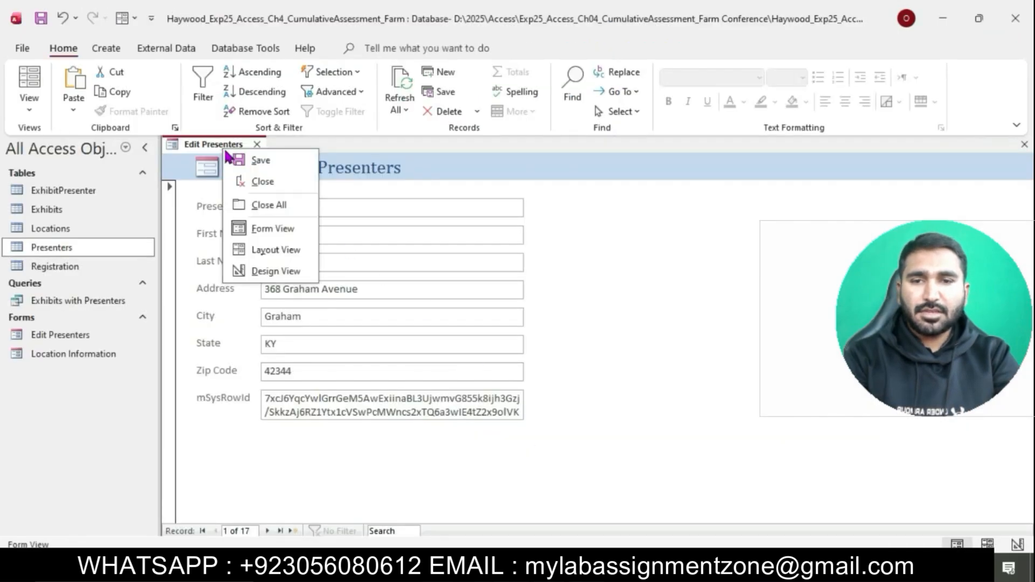
{"action": "left_click", "coordinate": [276, 184]}
{"action": "left_click", "coordinate": [539, 563]}
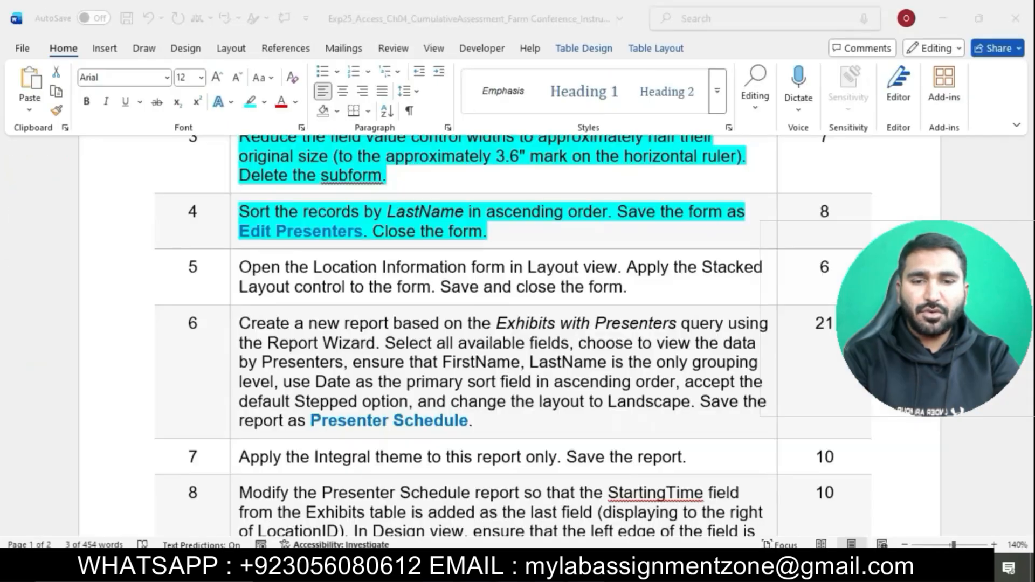
{"action": "left_click", "coordinate": [541, 263]}
{"action": "scroll", "coordinate": [542, 261], "scroll_direction": "down", "scroll_amount": 1}
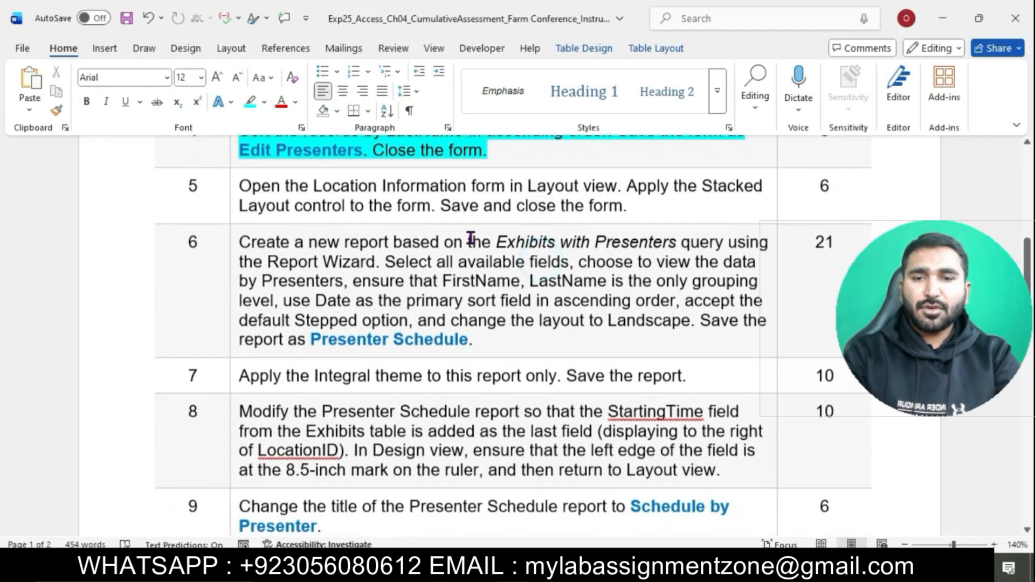
Step: Highlight the step 5 instruction text in cyan
{"action": "left_click", "coordinate": [232, 185]}
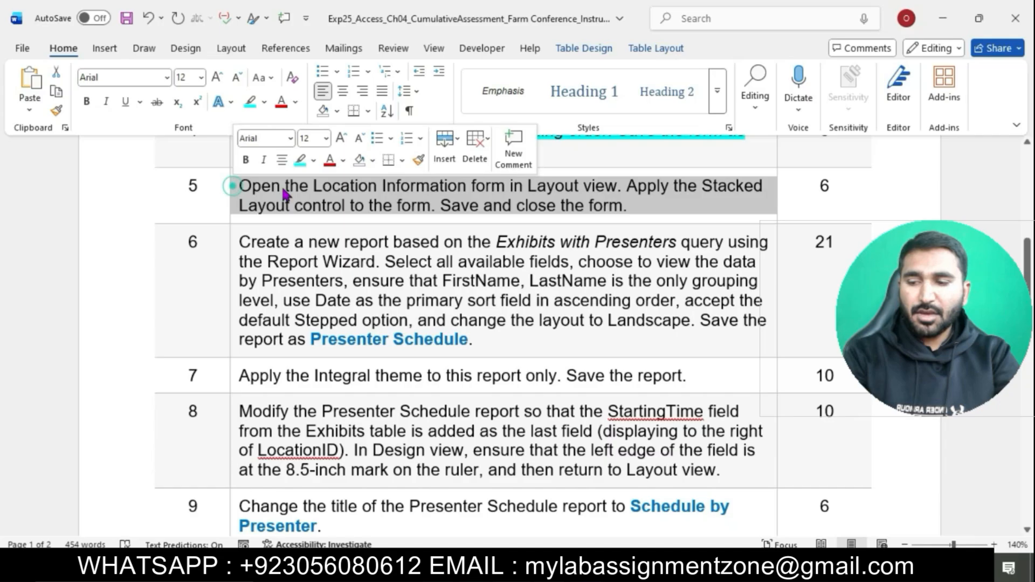
{"action": "left_click", "coordinate": [296, 161]}
{"action": "left_click", "coordinate": [315, 191]}
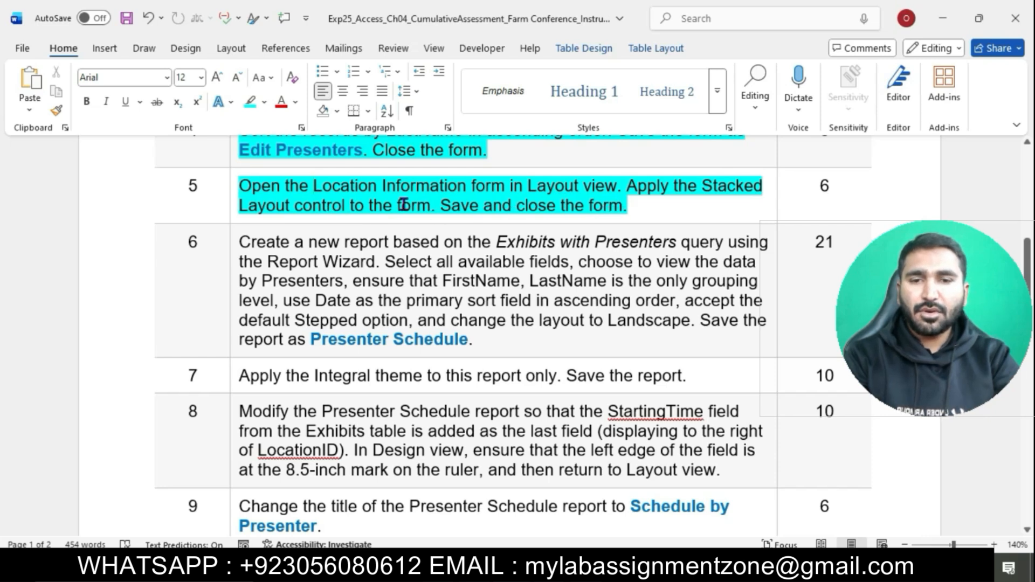
{"action": "left_click_drag", "start_coordinate": [238, 186], "coordinate": [597, 191]}
Step: Open the Location Information form and switch it to Layout view
{"action": "left_click", "coordinate": [593, 566]}
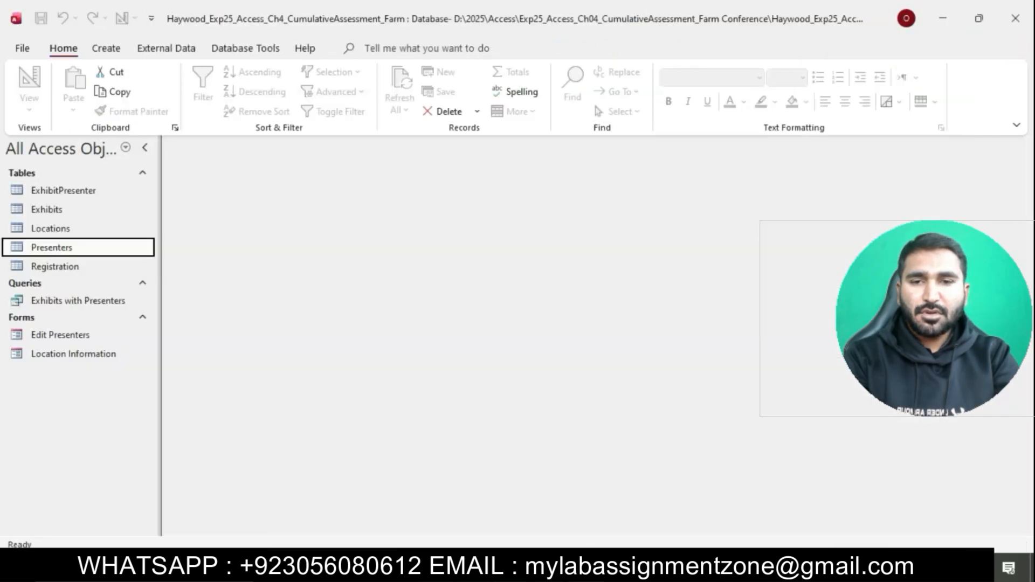
{"action": "double_click", "coordinate": [99, 356]}
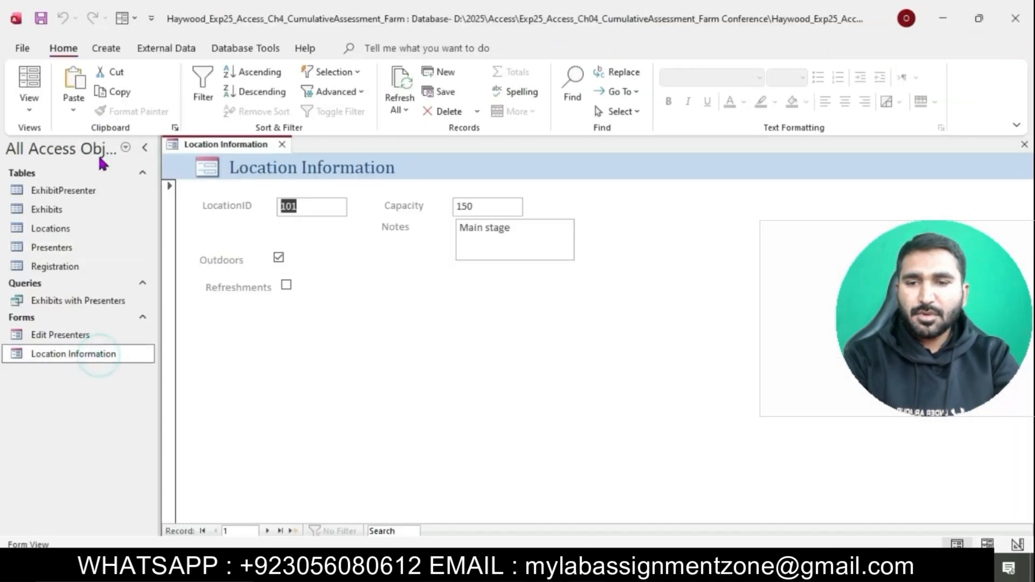
{"action": "left_click", "coordinate": [33, 110]}
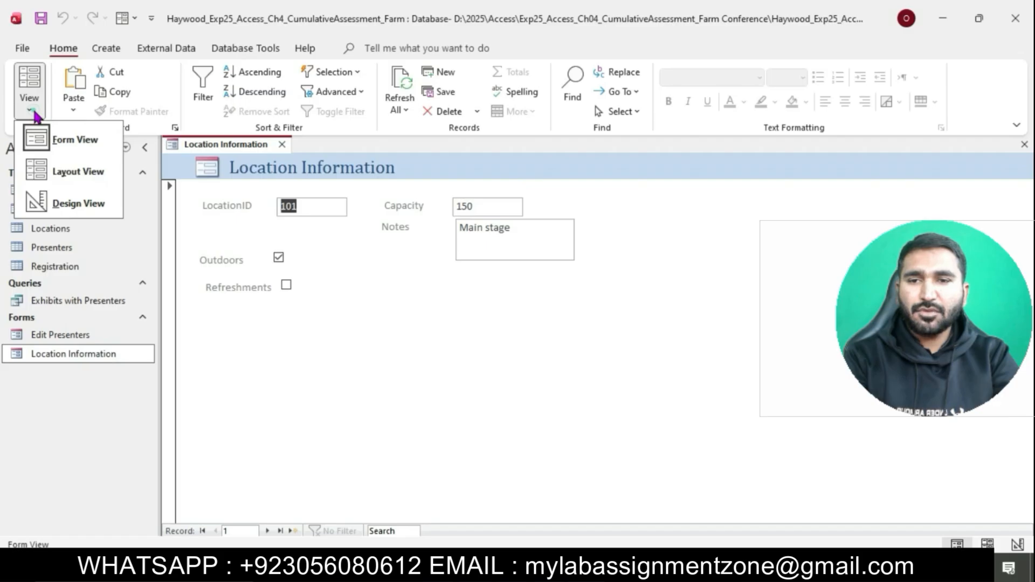
{"action": "left_click", "coordinate": [80, 171]}
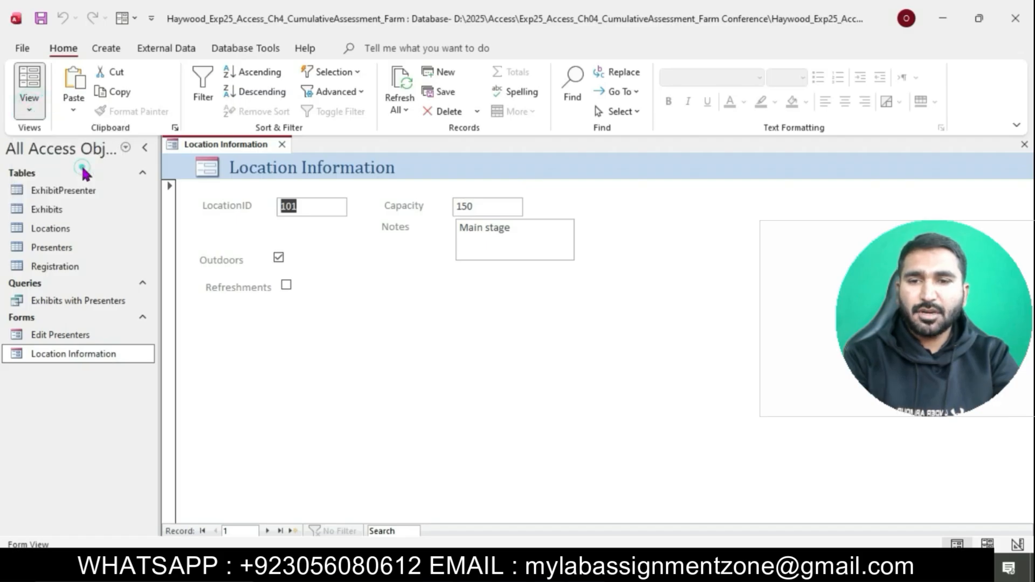
{"action": "key", "text": "alt+Tab"}
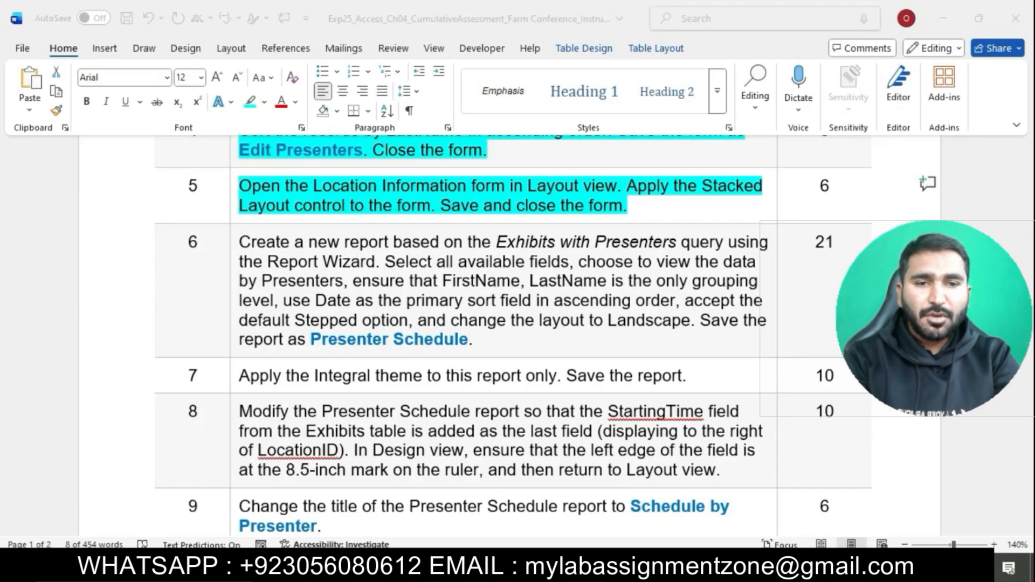
{"action": "left_click_drag", "start_coordinate": [628, 186], "coordinate": [439, 207]}
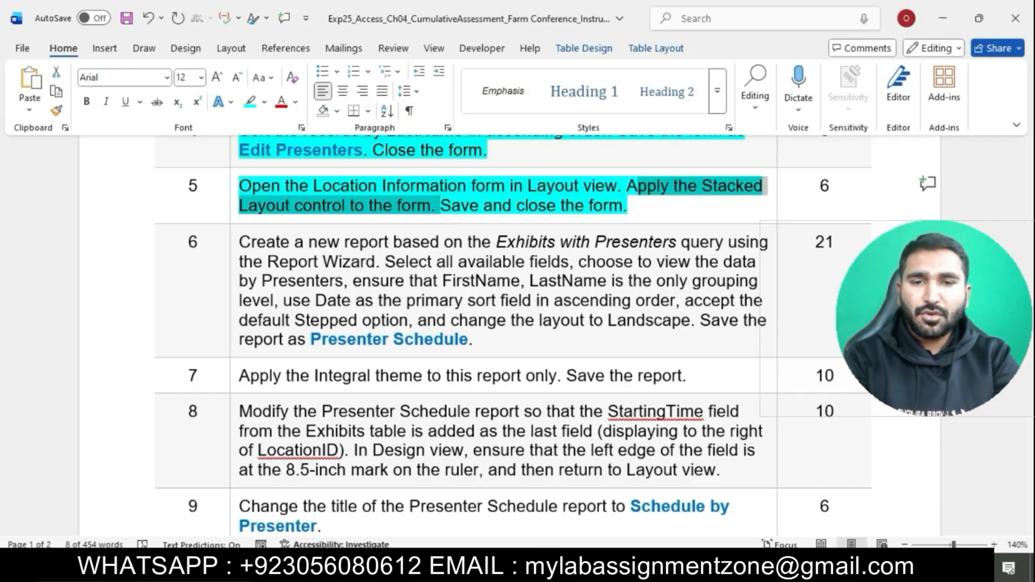
{"action": "key", "text": "alt+Tab"}
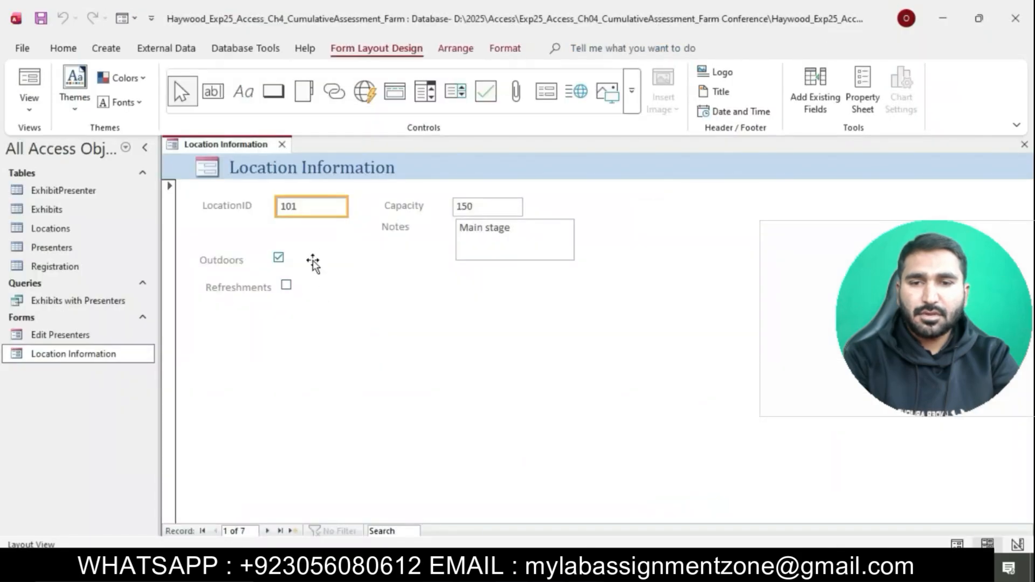
Step: Stack the LocationID label and box, then select the LocationID and Capacity labels and values
{"action": "left_click", "coordinate": [442, 52]}
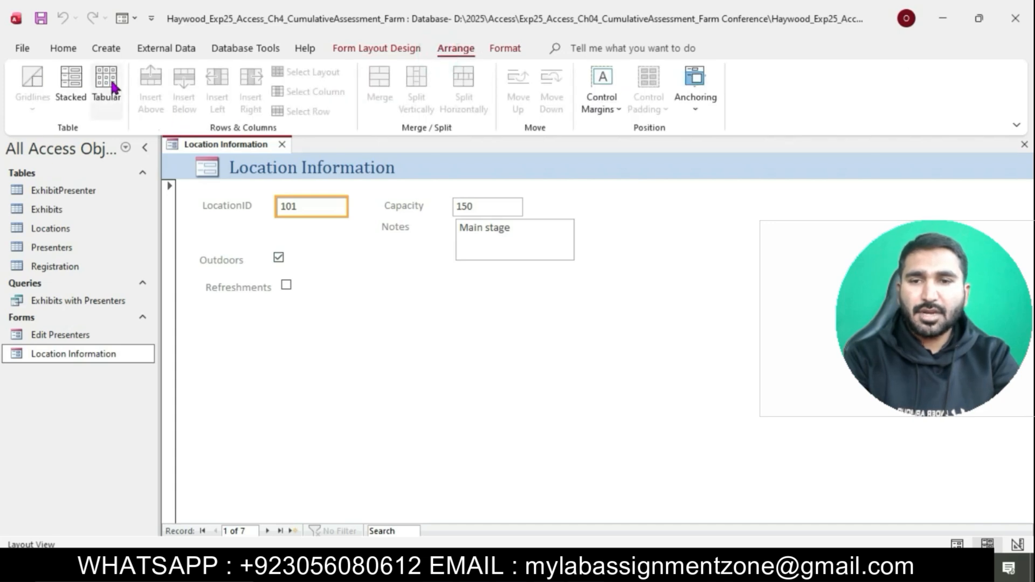
{"action": "left_click", "coordinate": [72, 82]}
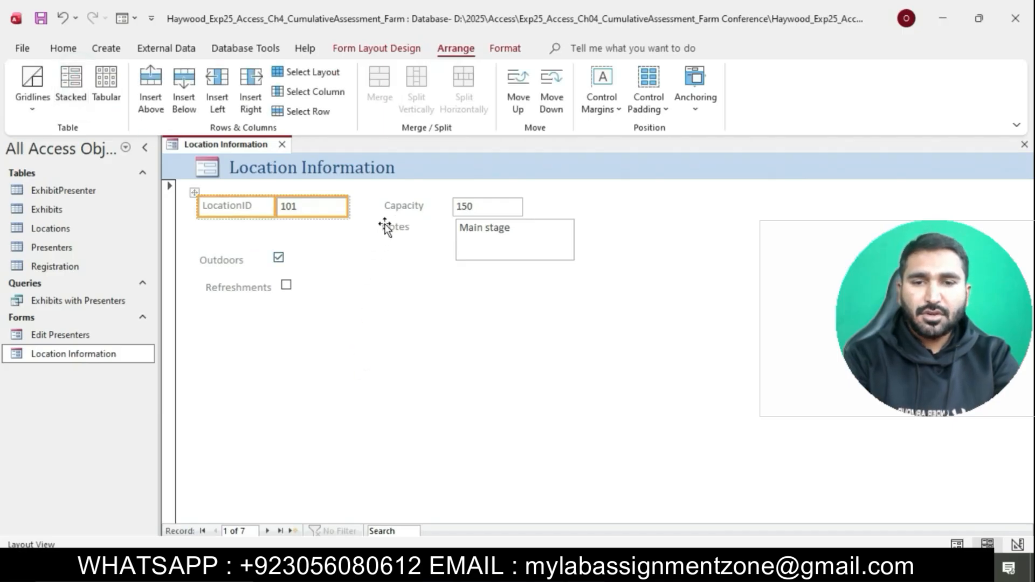
{"action": "left_click", "coordinate": [386, 206]}
{"action": "left_click", "coordinate": [251, 211]}
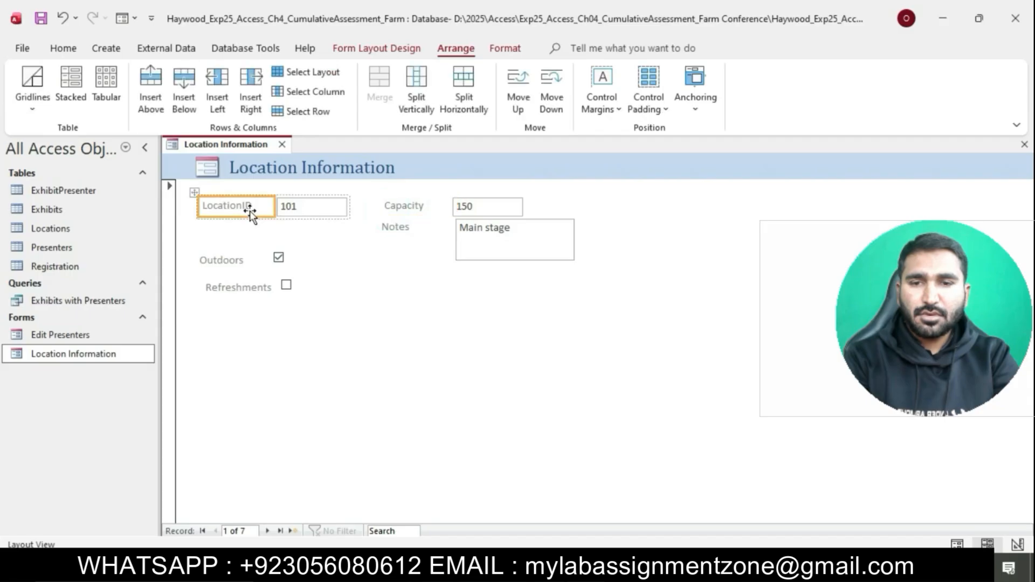
{"action": "left_click", "coordinate": [298, 213], "text": "ctrl"}
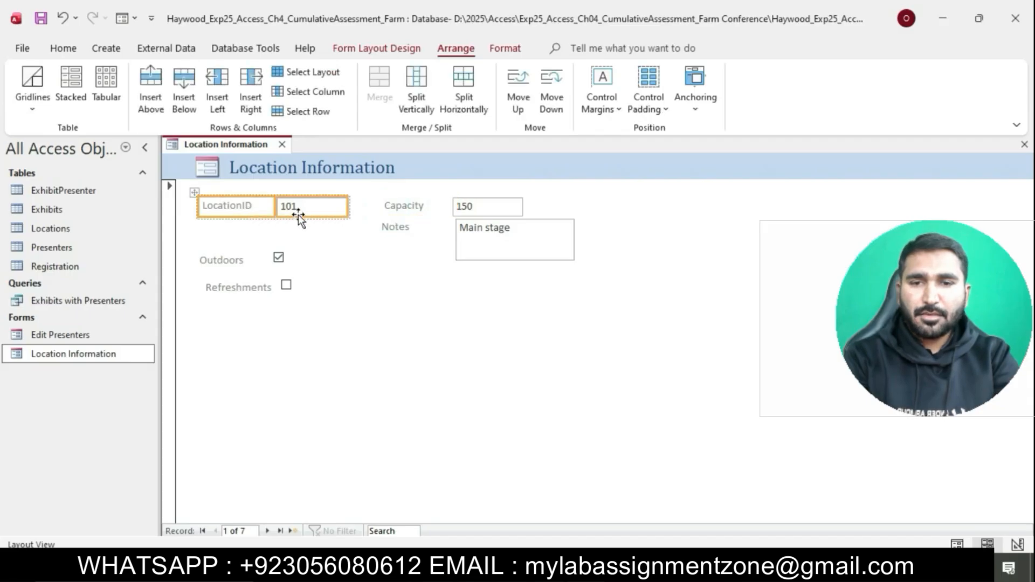
{"action": "left_click", "coordinate": [397, 212], "text": "ctrl"}
{"action": "left_click", "coordinate": [485, 212], "text": "ctrl"}
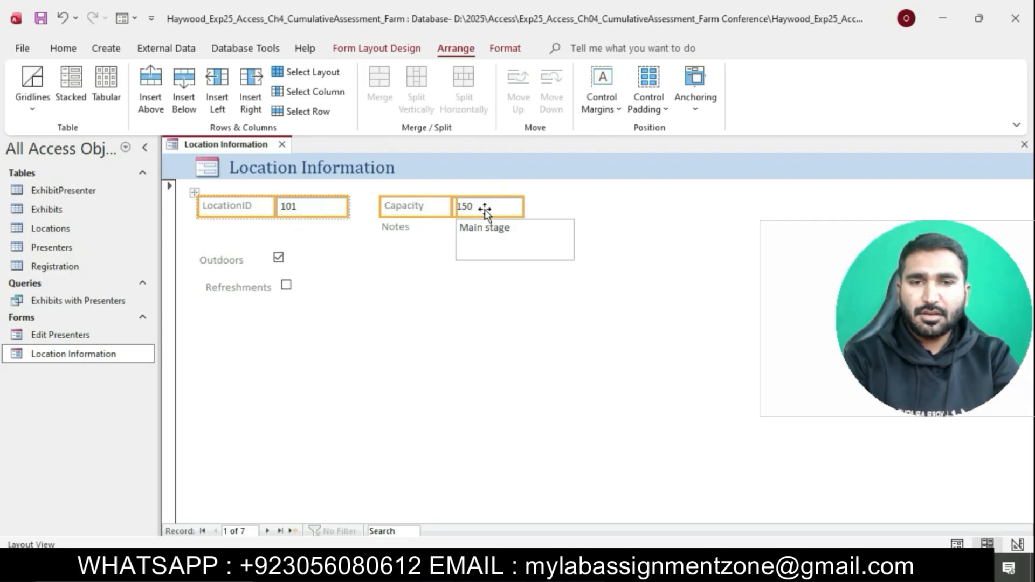
Step: Add the Notes, Outdoors and Refreshments labels and controls, and arrange everything in a Stacked layout
{"action": "left_click", "coordinate": [419, 226], "text": "ctrl"}
{"action": "left_click", "coordinate": [488, 238], "text": "ctrl"}
{"action": "left_click", "coordinate": [226, 256], "text": "ctrl"}
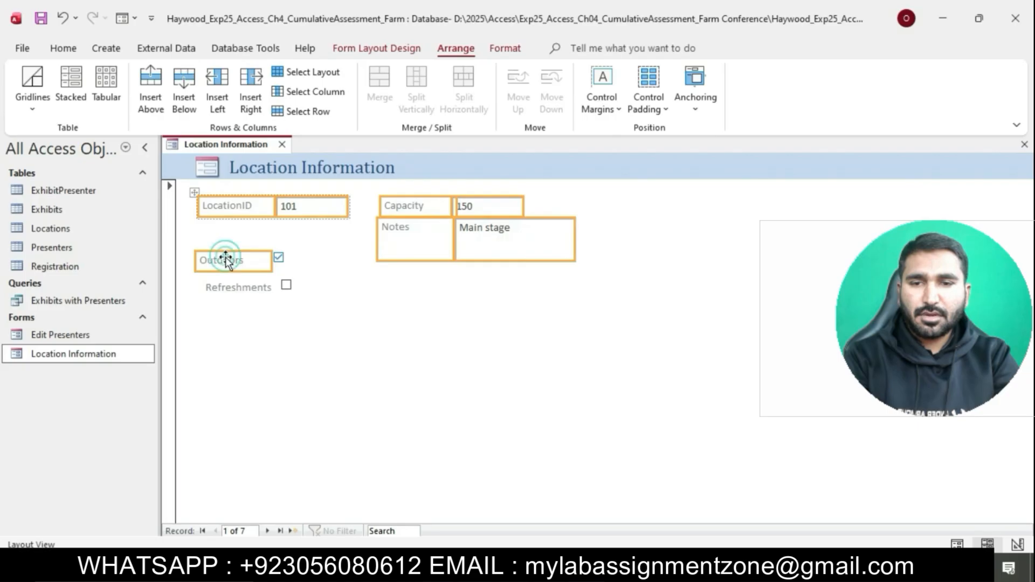
{"action": "left_click", "coordinate": [249, 287], "text": "ctrl"}
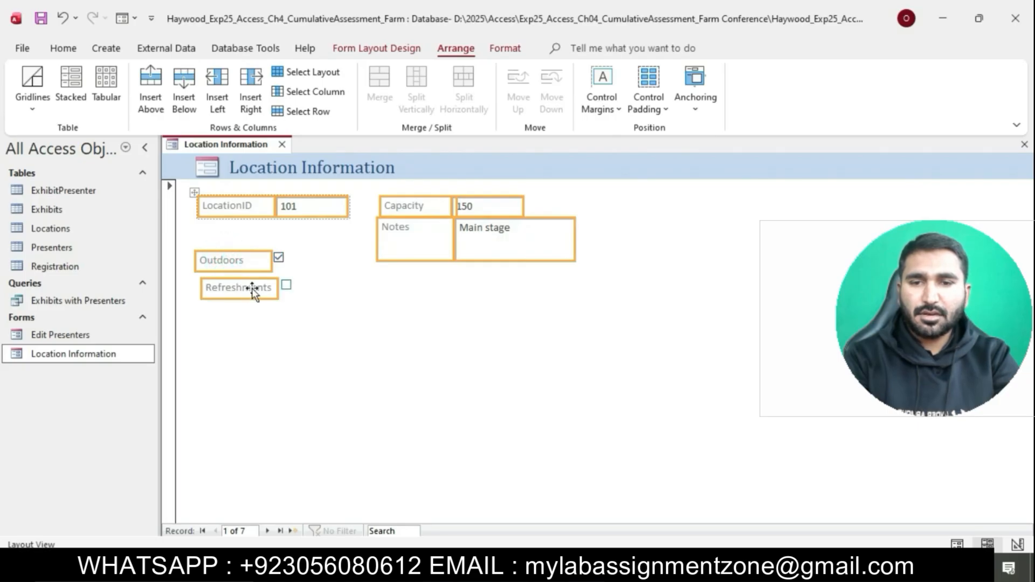
{"action": "left_click", "coordinate": [280, 260], "text": "ctrl"}
{"action": "left_click", "coordinate": [286, 285], "text": "ctrl"}
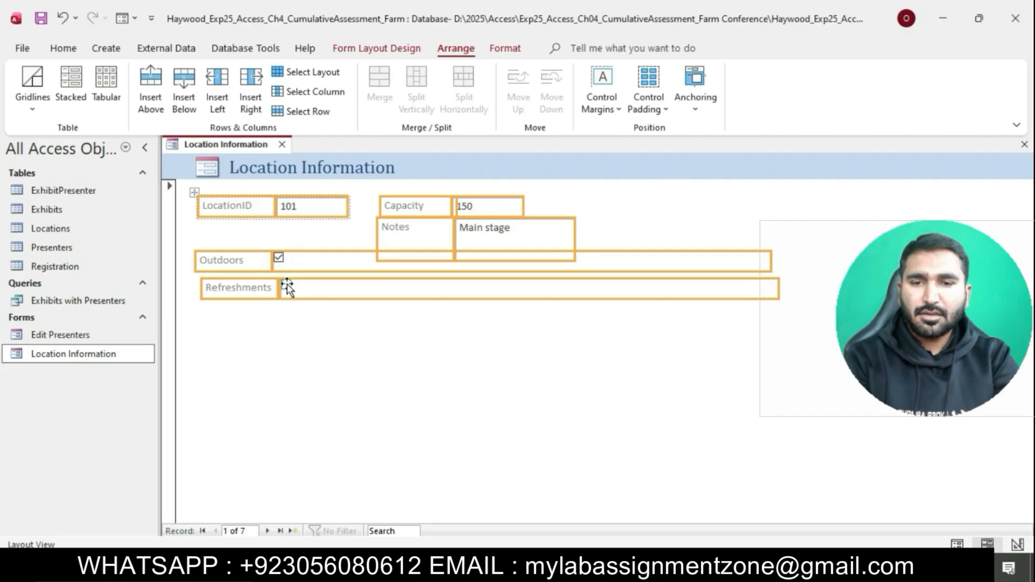
{"action": "left_click", "coordinate": [79, 99]}
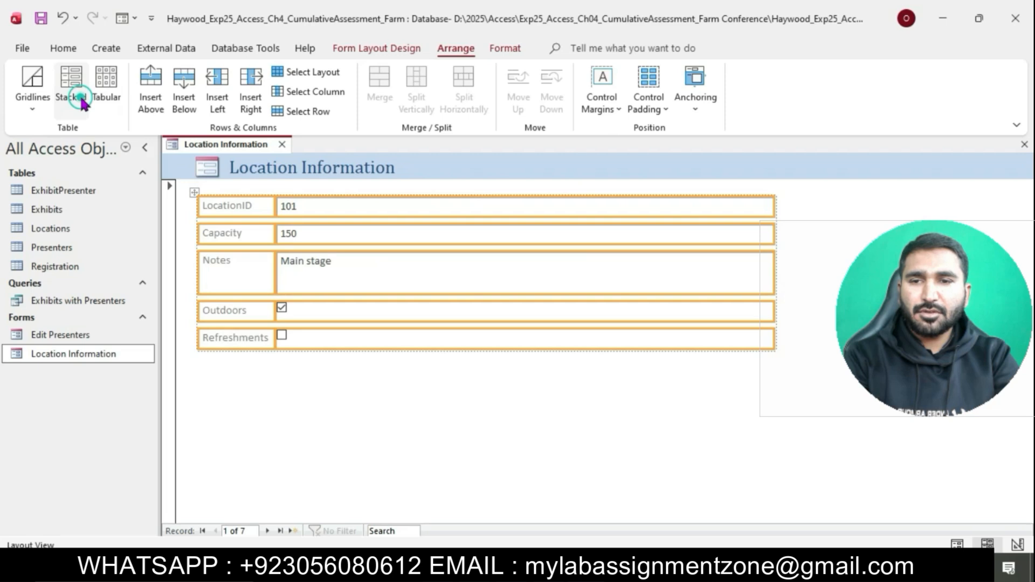
{"action": "left_click", "coordinate": [388, 456]}
Step: Save and close the Location Information form
{"action": "left_click", "coordinate": [519, 566]}
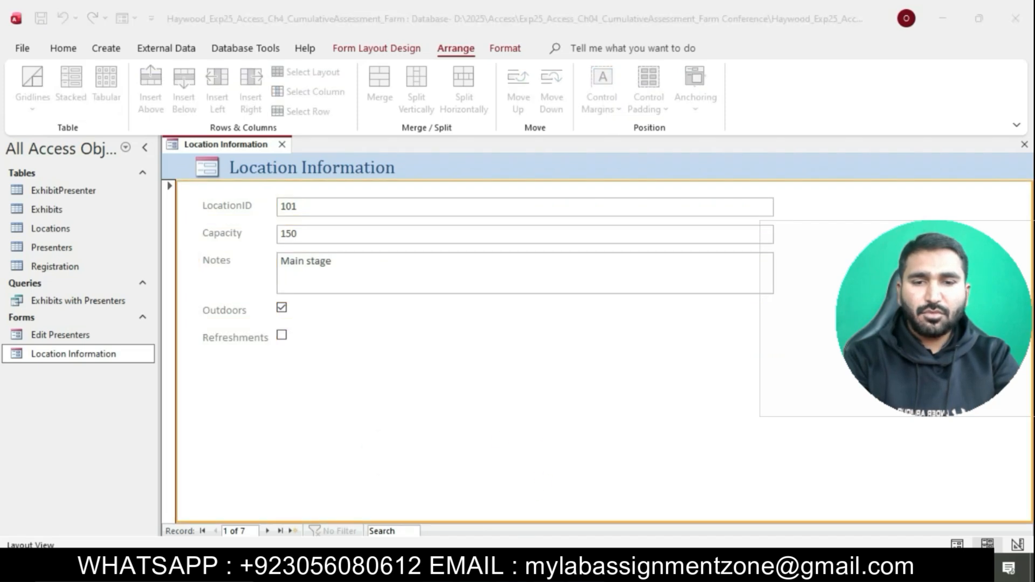
{"action": "left_click_drag", "start_coordinate": [442, 204], "coordinate": [627, 205]}
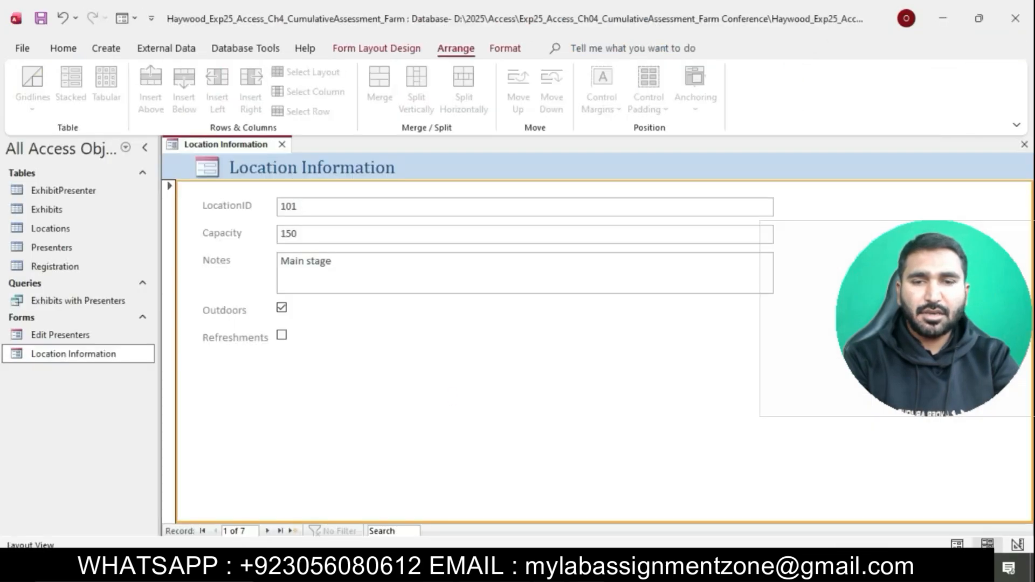
{"action": "right_click", "coordinate": [244, 151]}
{"action": "left_click", "coordinate": [292, 157]}
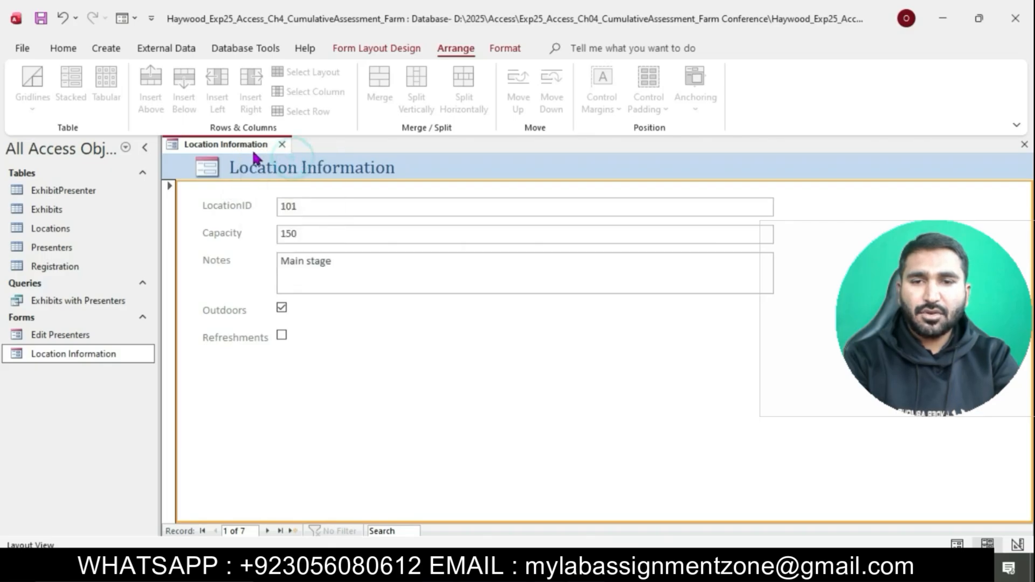
{"action": "right_click", "coordinate": [247, 151]}
{"action": "left_click", "coordinate": [292, 178]}
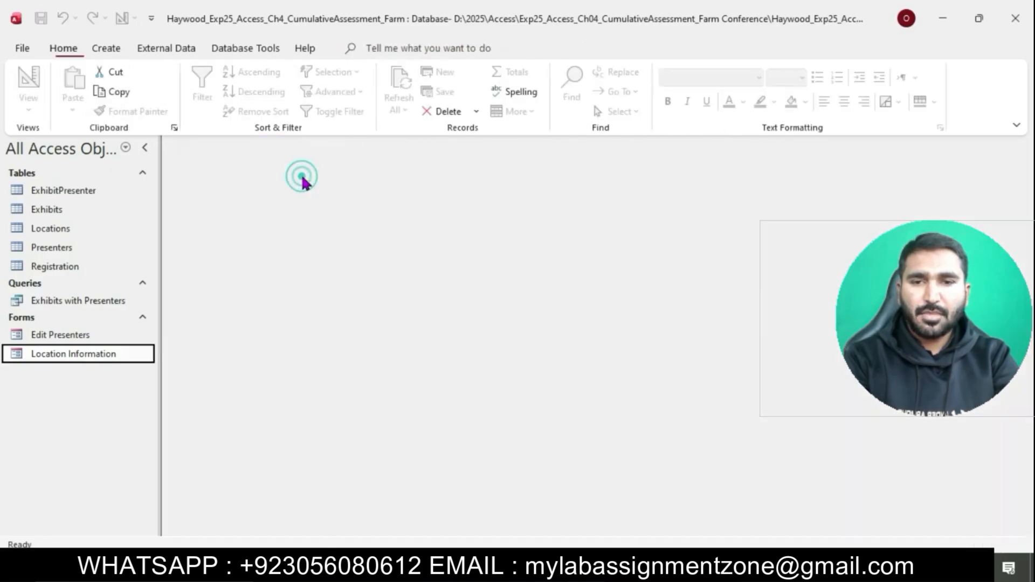
{"action": "left_click", "coordinate": [508, 565]}
Step: Give step 6's text a cyan highlight in the Word instructions, then return to Access
{"action": "left_click", "coordinate": [531, 311]}
{"action": "scroll", "coordinate": [531, 311], "scroll_direction": "down", "scroll_amount": 3}
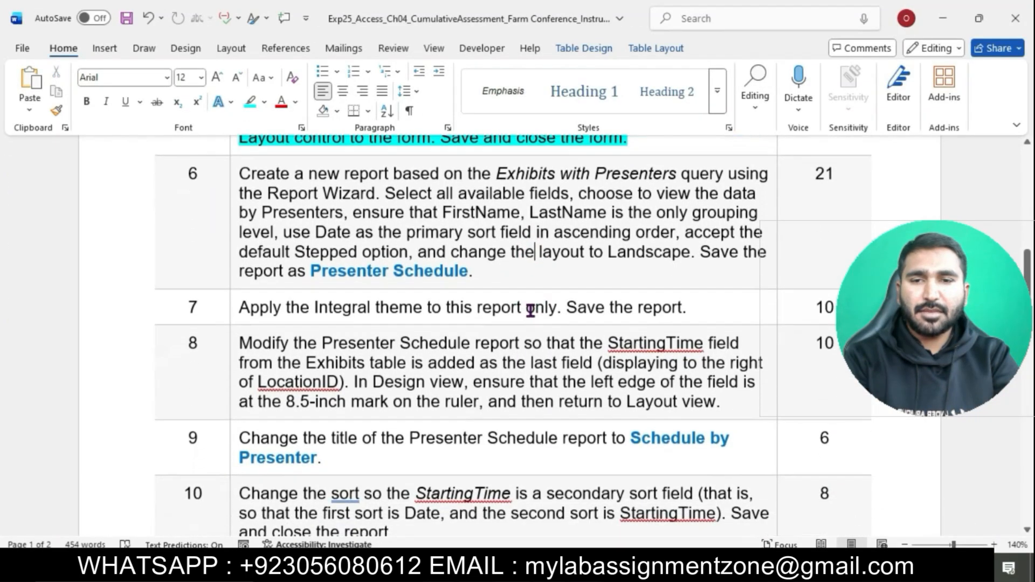
{"action": "left_click", "coordinate": [240, 173]}
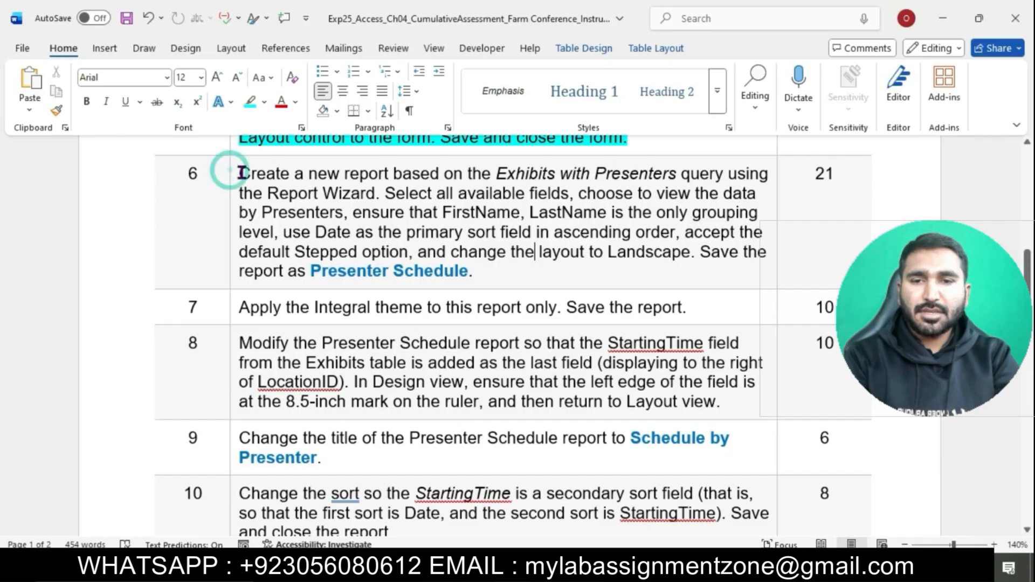
{"action": "left_click", "coordinate": [233, 174]}
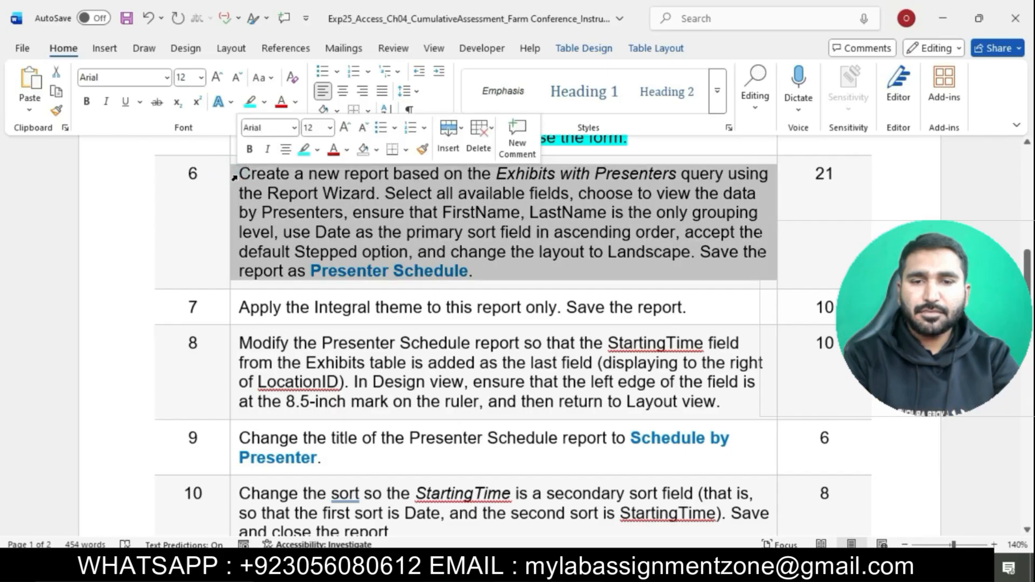
{"action": "left_click", "coordinate": [303, 150]}
{"action": "left_click", "coordinate": [275, 178]}
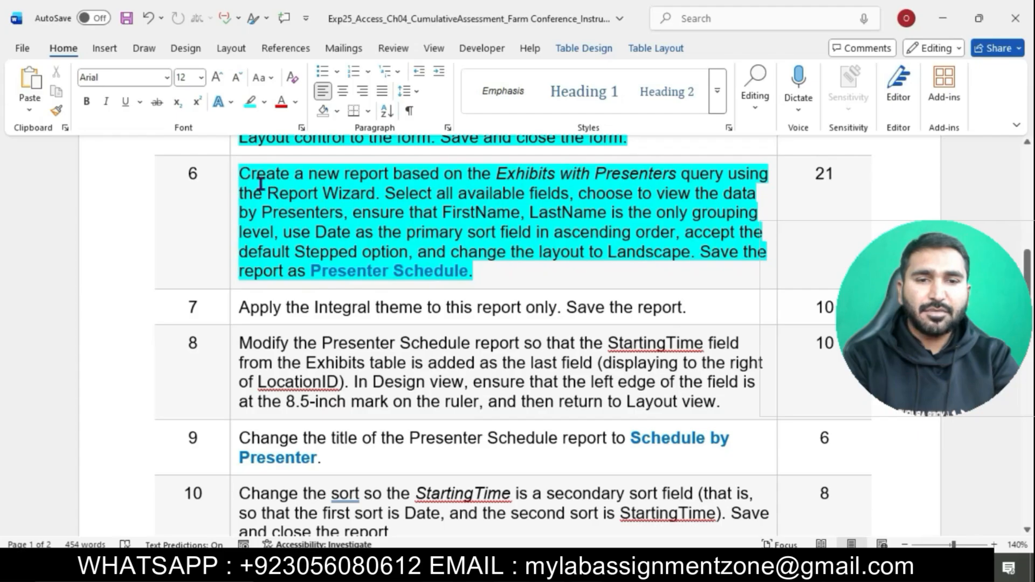
{"action": "left_click_drag", "start_coordinate": [244, 174], "coordinate": [375, 197]}
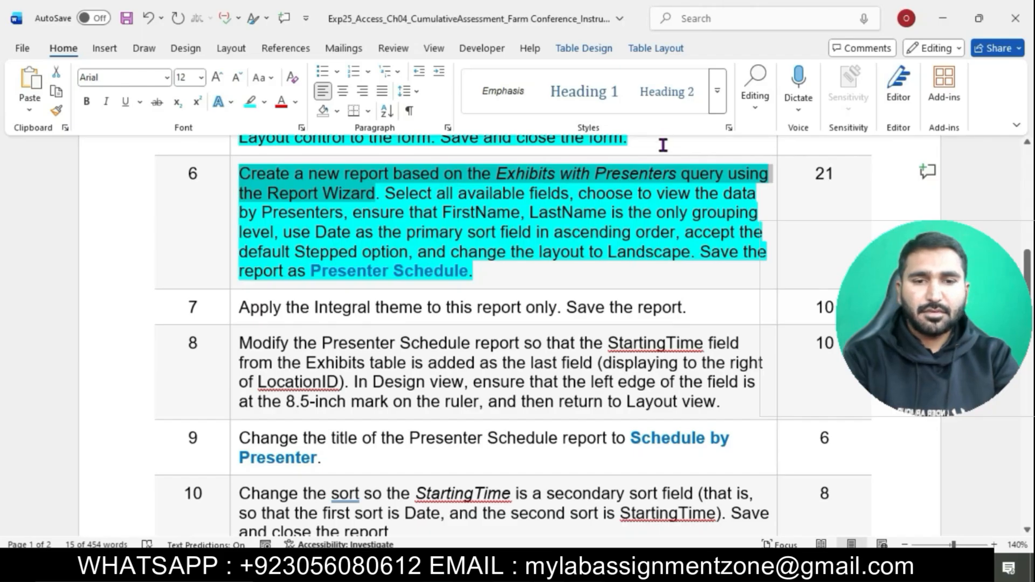
{"action": "left_click", "coordinate": [654, 567]}
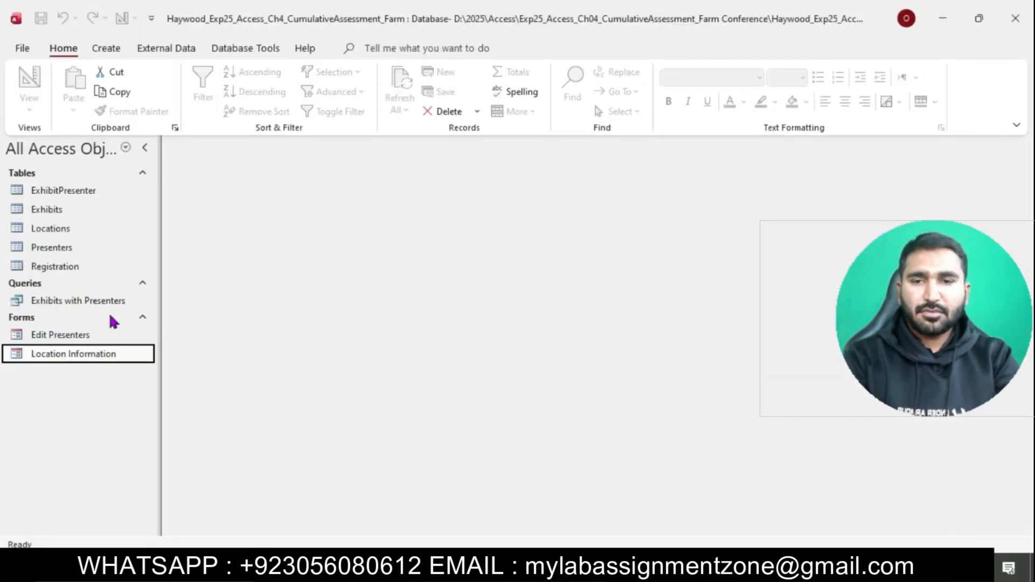
Step: Start the Report Wizard on the Exhibits with Presenters query
{"action": "left_click", "coordinate": [103, 305]}
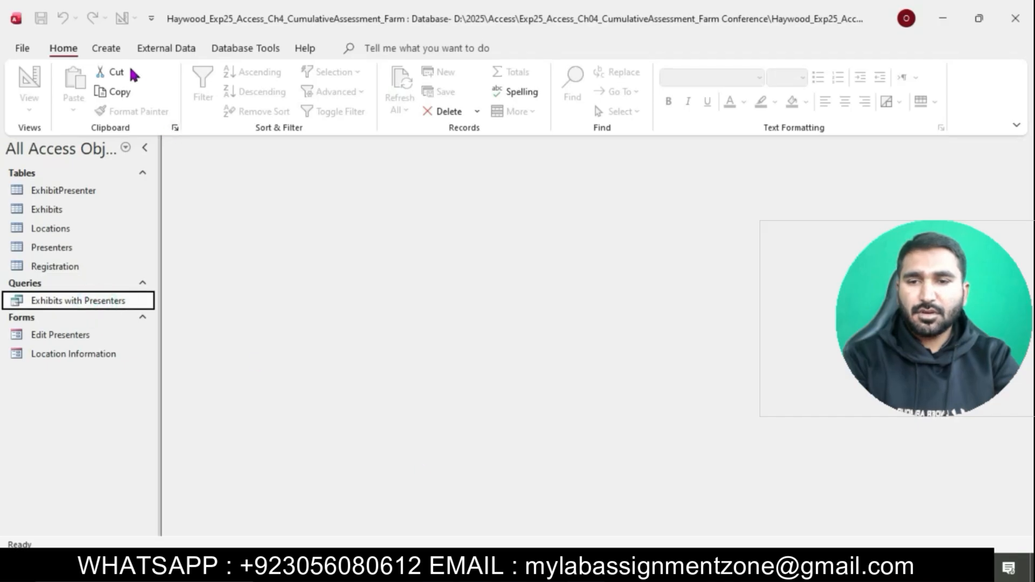
{"action": "left_click", "coordinate": [107, 49]}
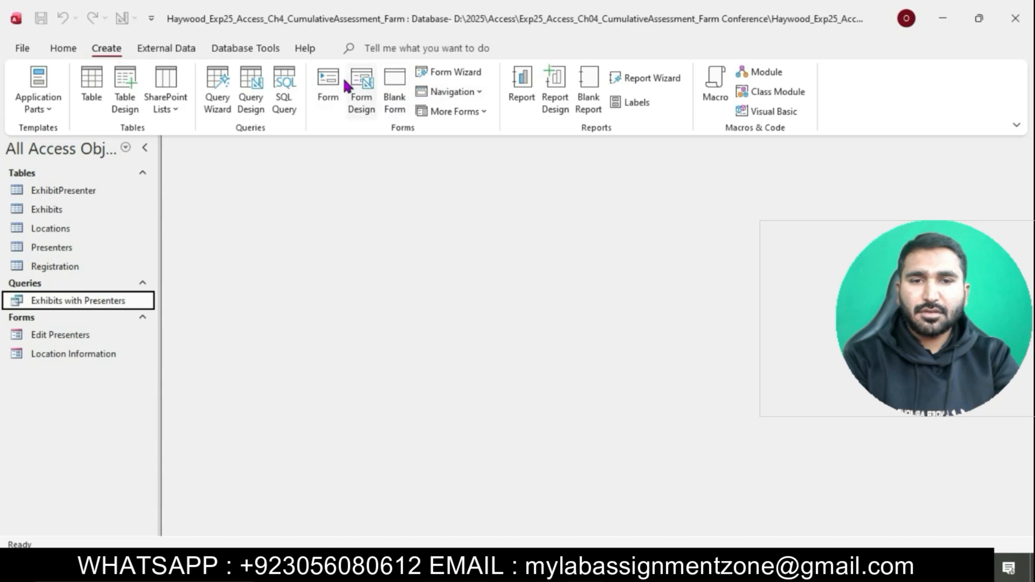
{"action": "left_click", "coordinate": [650, 78]}
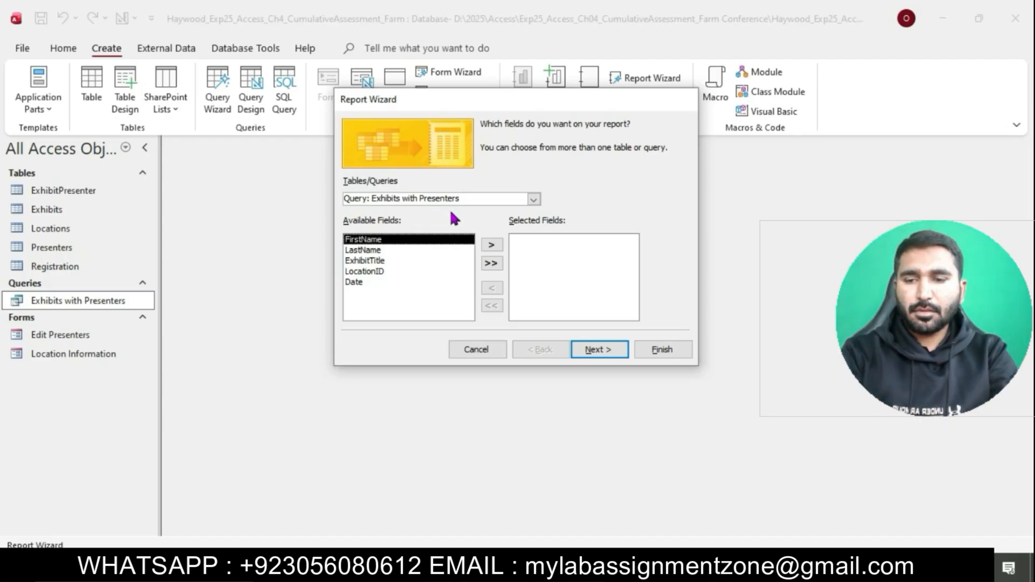
Step: Move all five available fields into the report and continue
{"action": "key", "text": "alt+Tab"}
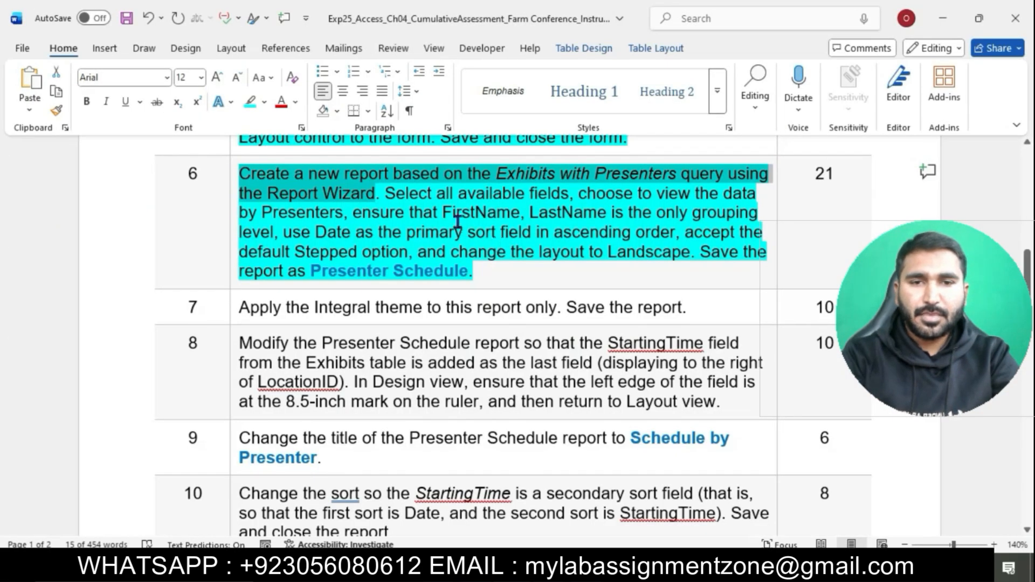
{"action": "left_click_drag", "start_coordinate": [396, 197], "coordinate": [545, 196]}
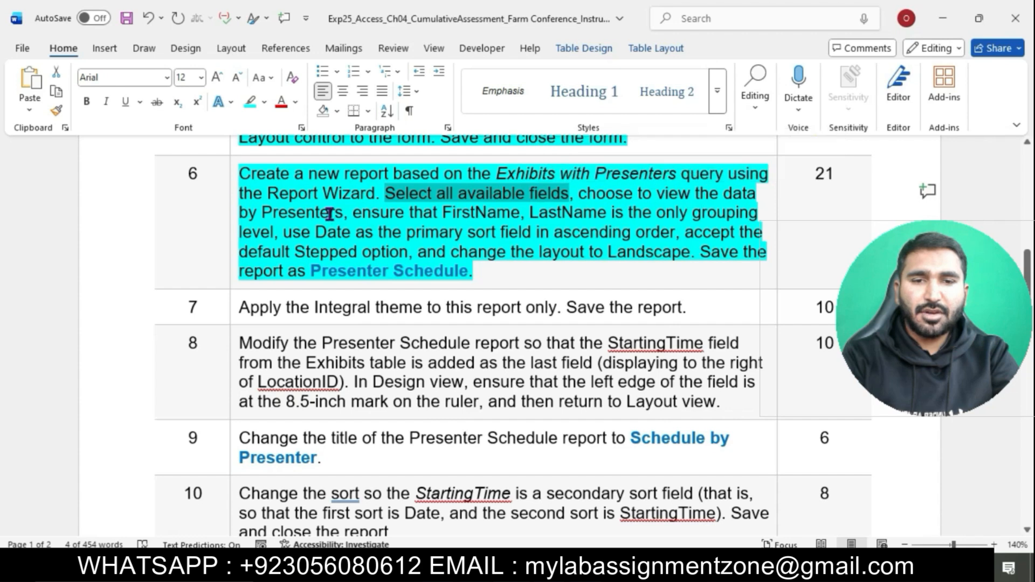
{"action": "left_click", "coordinate": [576, 569]}
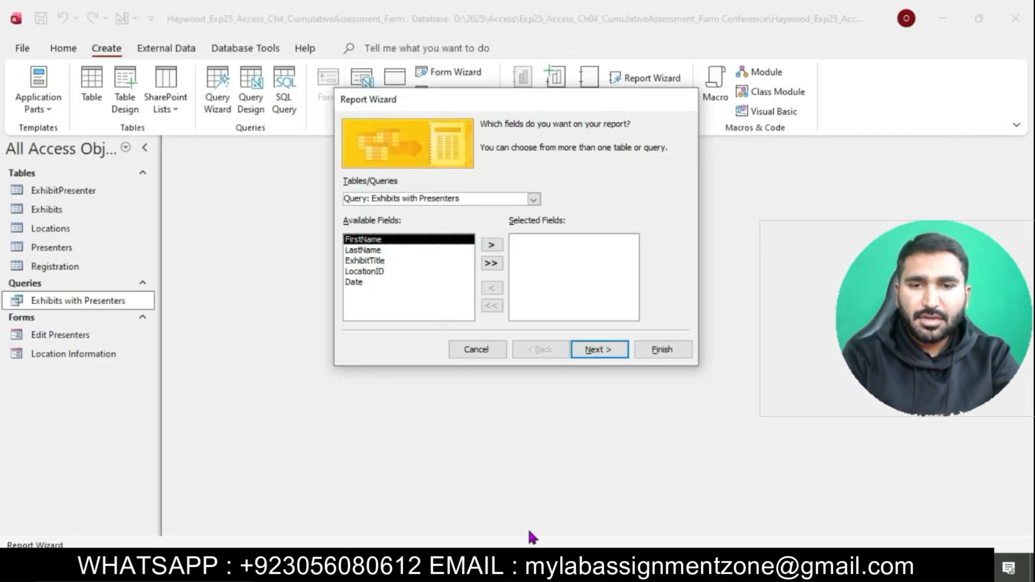
{"action": "left_click", "coordinate": [534, 569]}
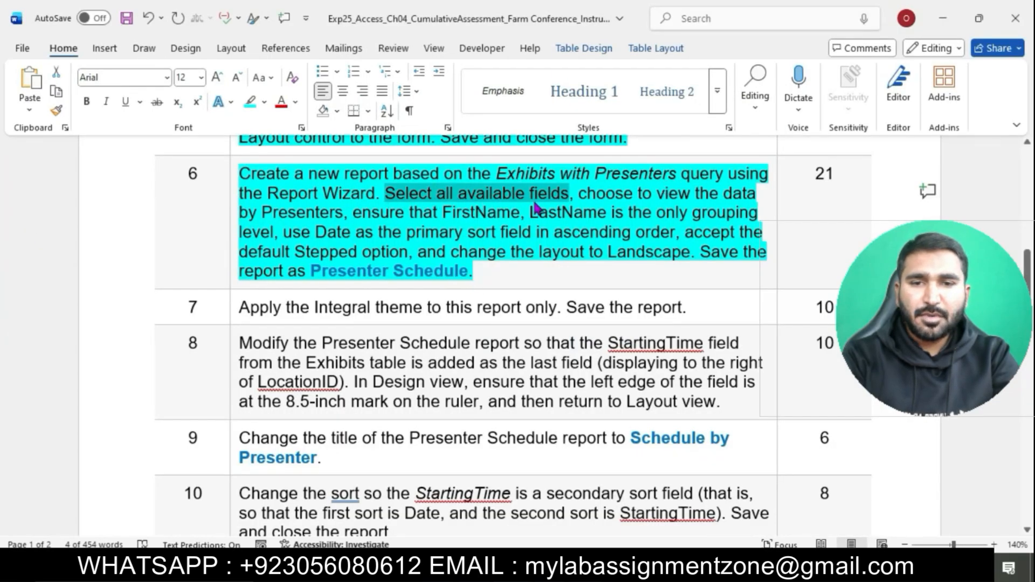
{"action": "left_click", "coordinate": [600, 569]}
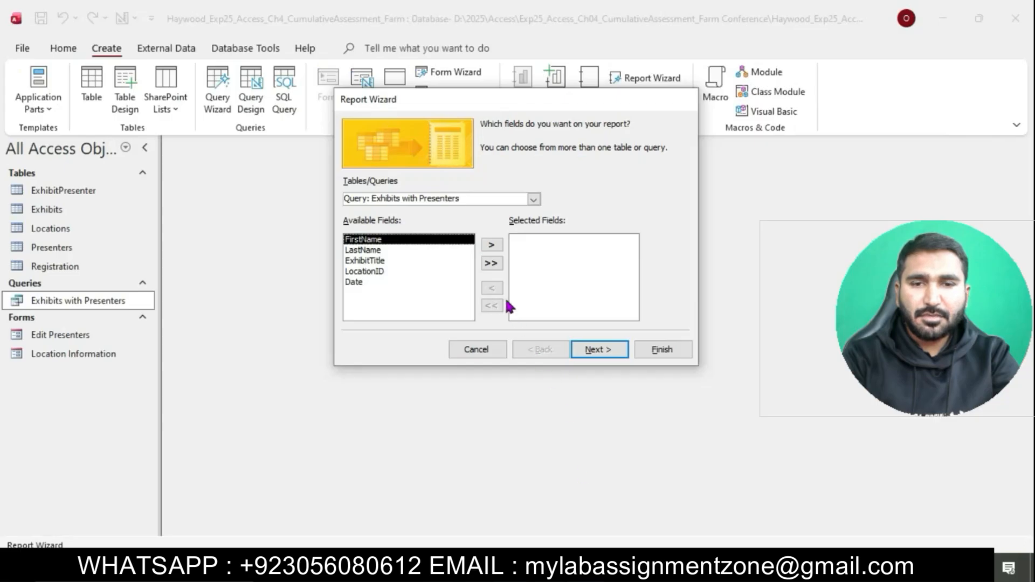
{"action": "left_click", "coordinate": [491, 263]}
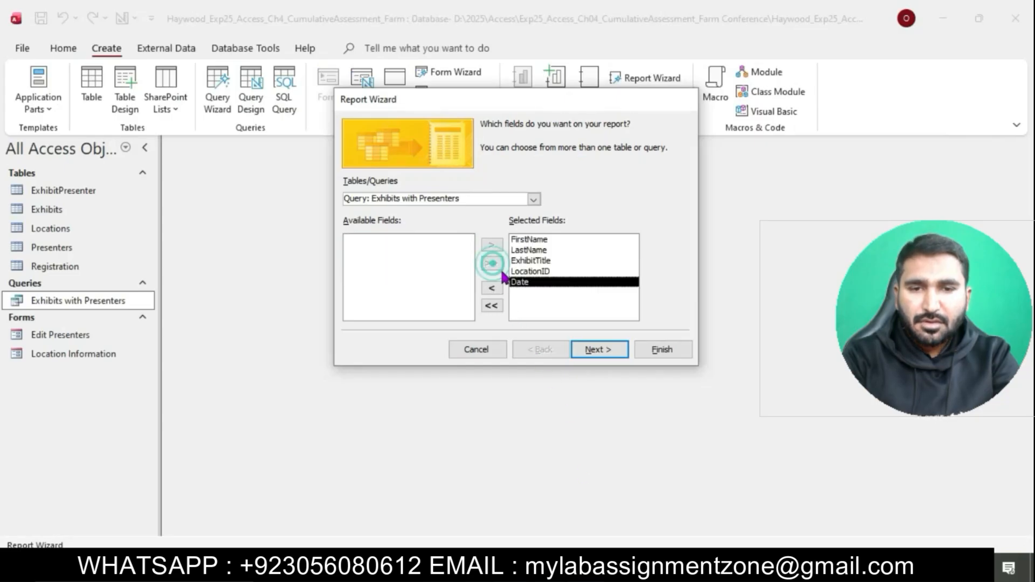
{"action": "left_click", "coordinate": [596, 349]}
Step: View the data by Presenters and group by FirstName, then LastName
{"action": "left_click", "coordinate": [537, 570]}
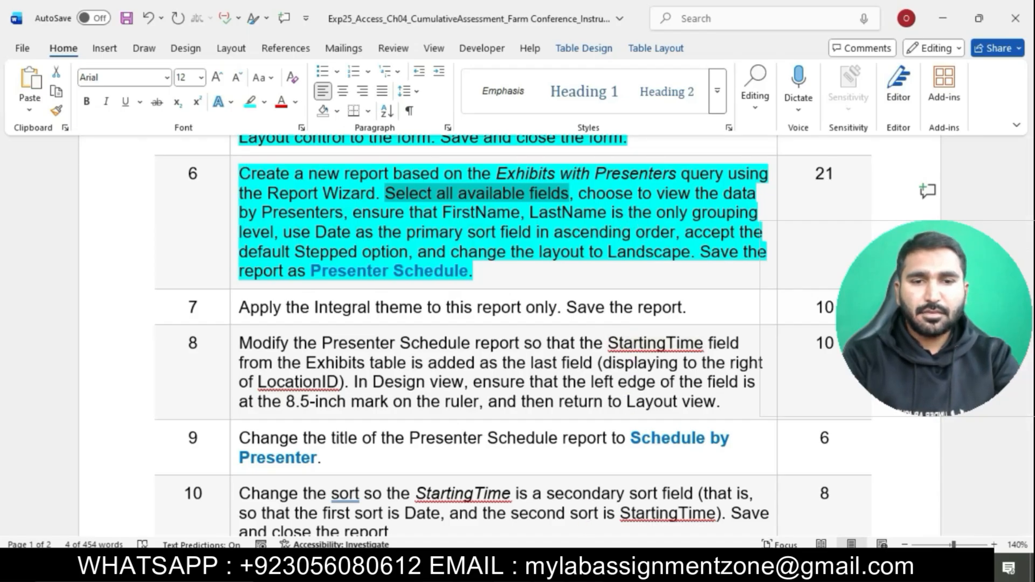
{"action": "key", "text": "alt+Tab"}
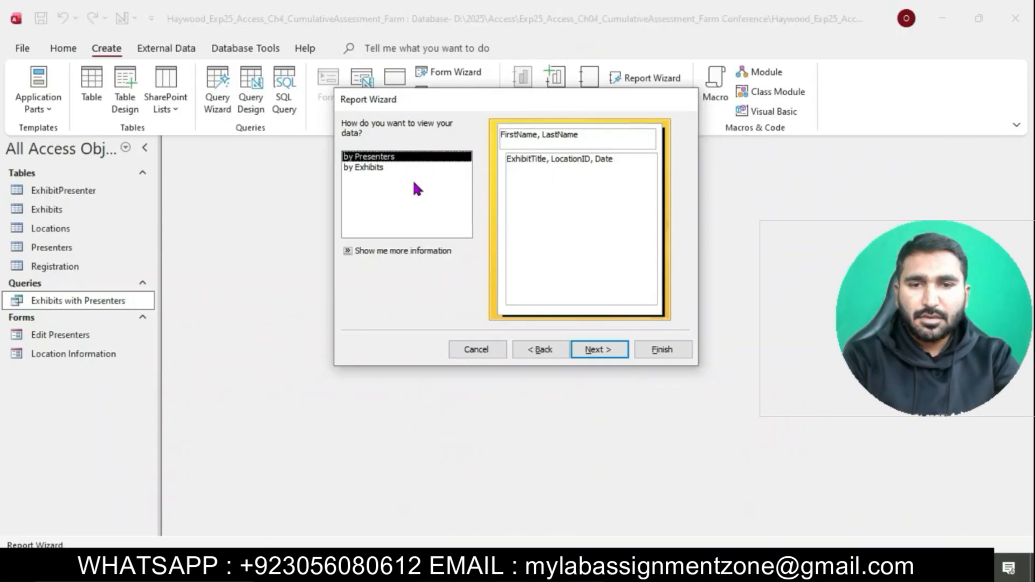
{"action": "left_click", "coordinate": [588, 350]}
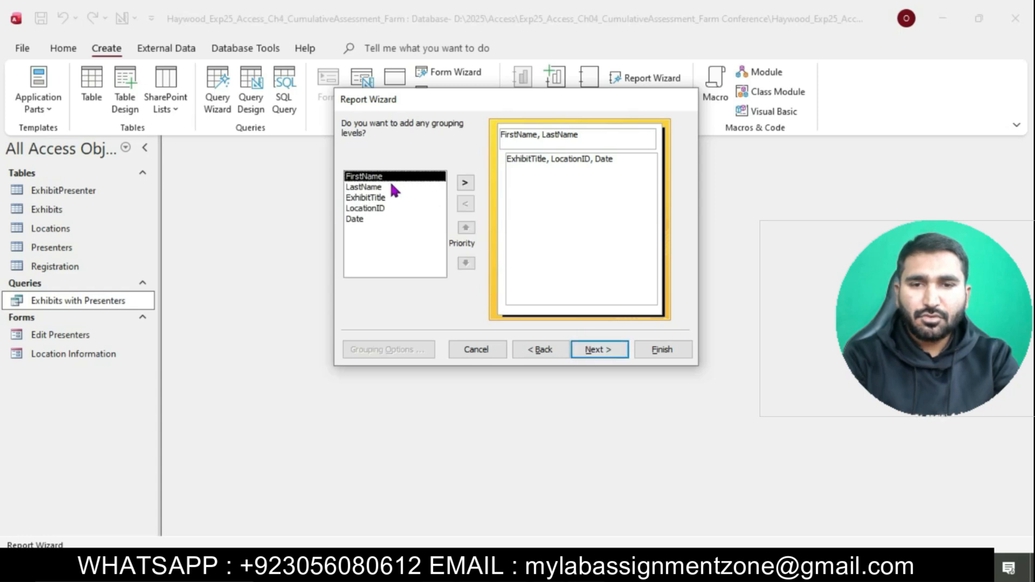
{"action": "left_click", "coordinate": [465, 189]}
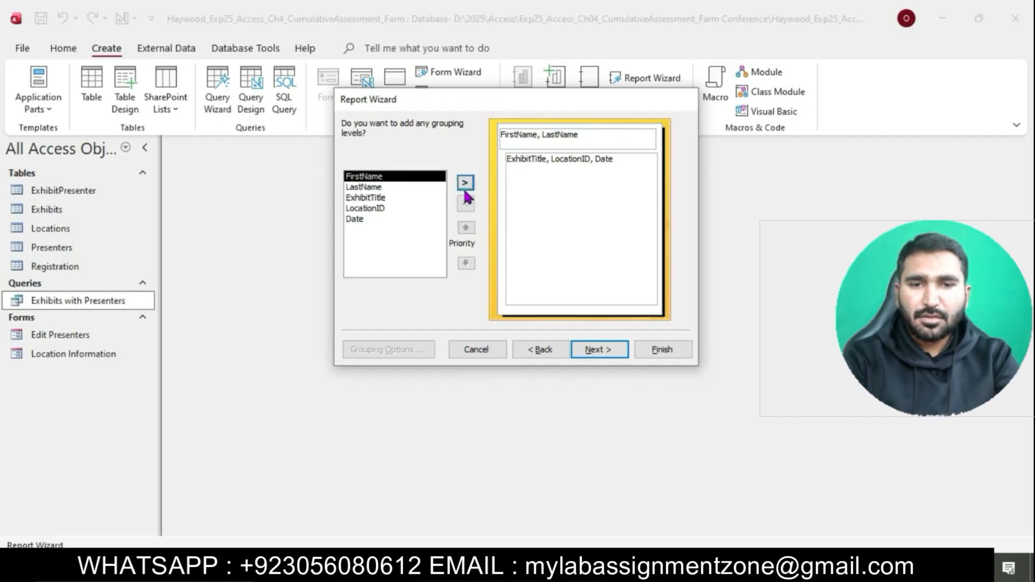
{"action": "left_click", "coordinate": [465, 186]}
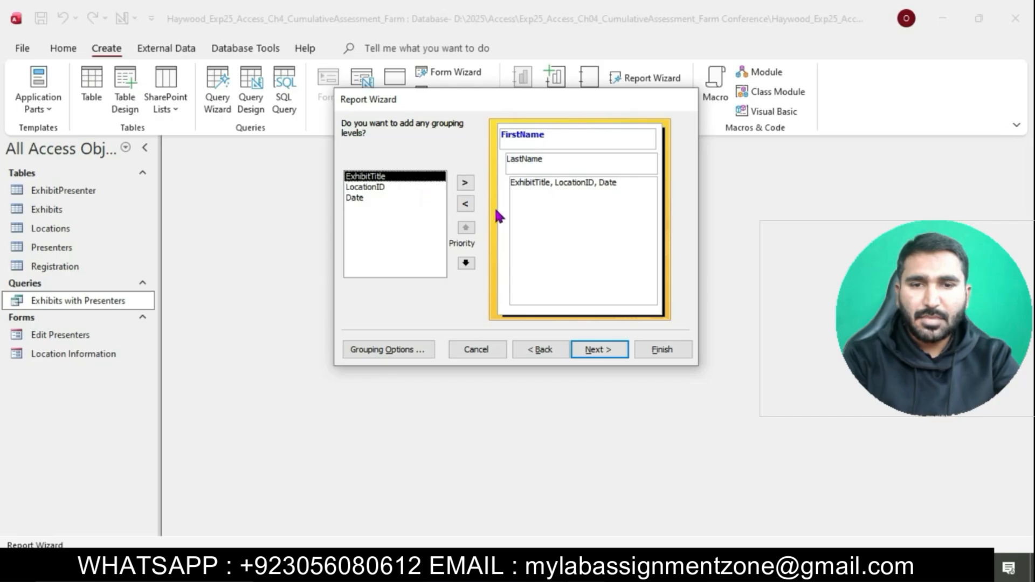
{"action": "left_click", "coordinate": [599, 349]}
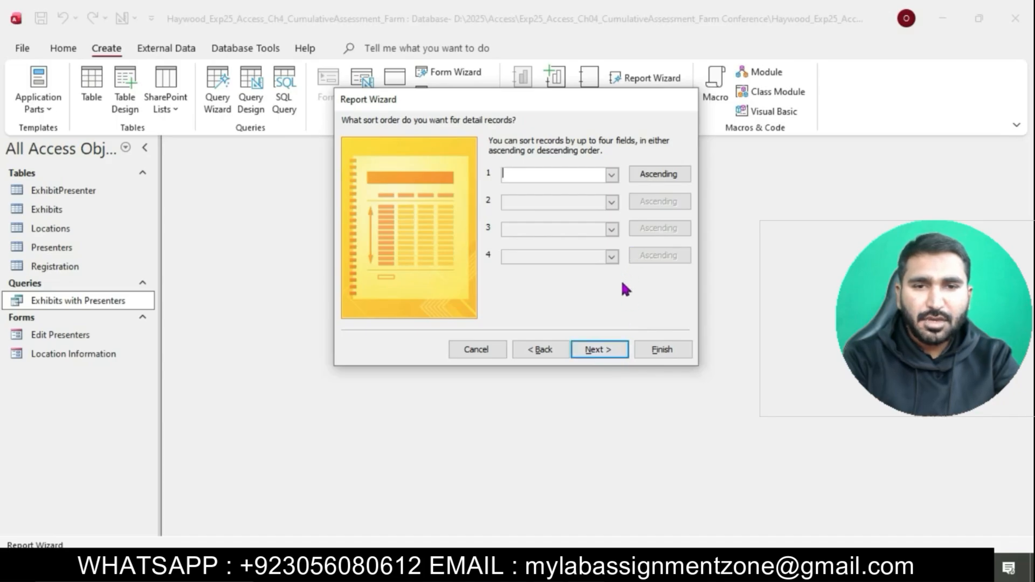
Step: Sort the detail records by Date in ascending order
{"action": "left_click", "coordinate": [606, 346]}
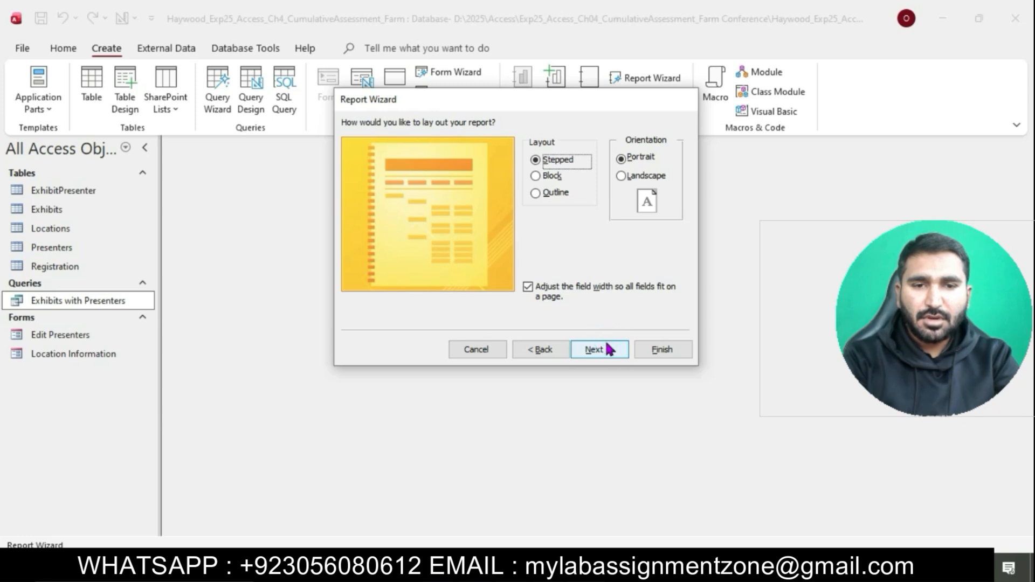
{"action": "left_click", "coordinate": [553, 350]}
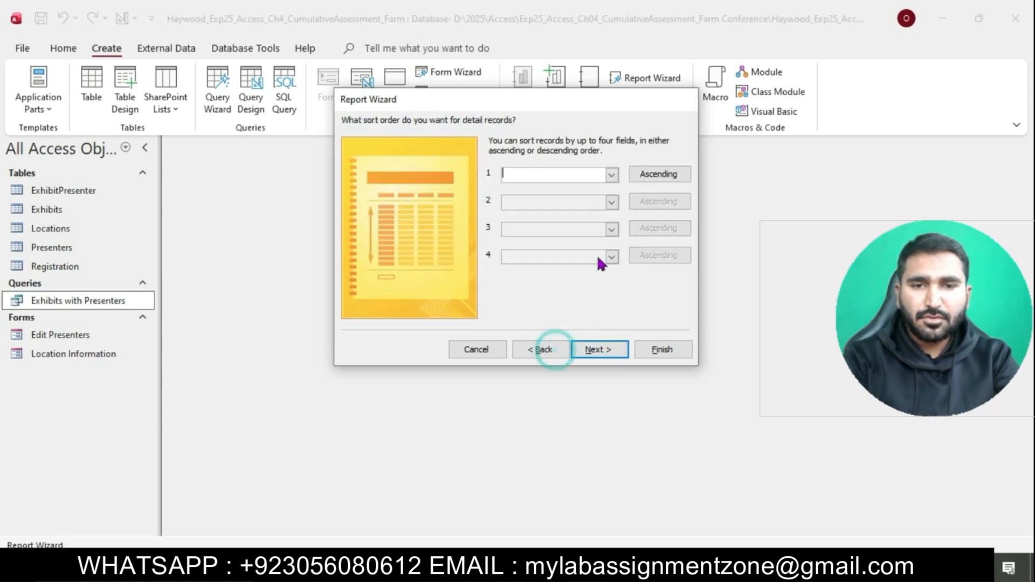
{"action": "left_click", "coordinate": [612, 175]}
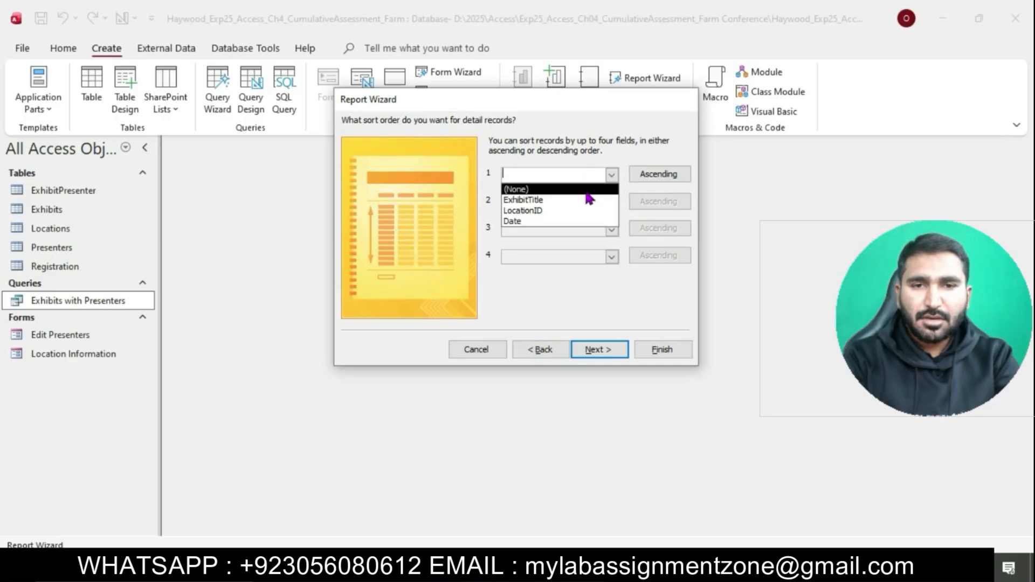
{"action": "left_click", "coordinate": [542, 222]}
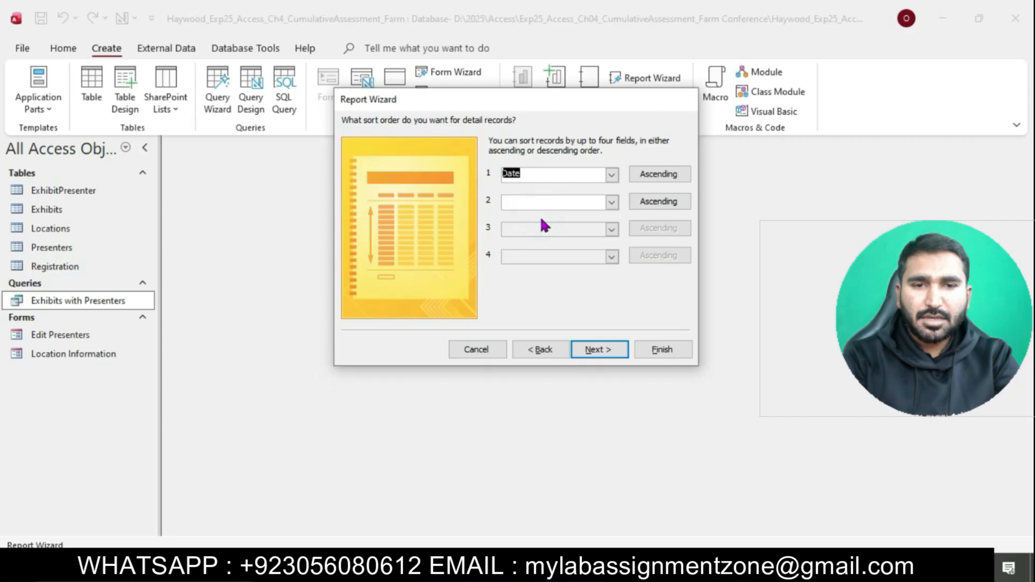
{"action": "left_click", "coordinate": [595, 352]}
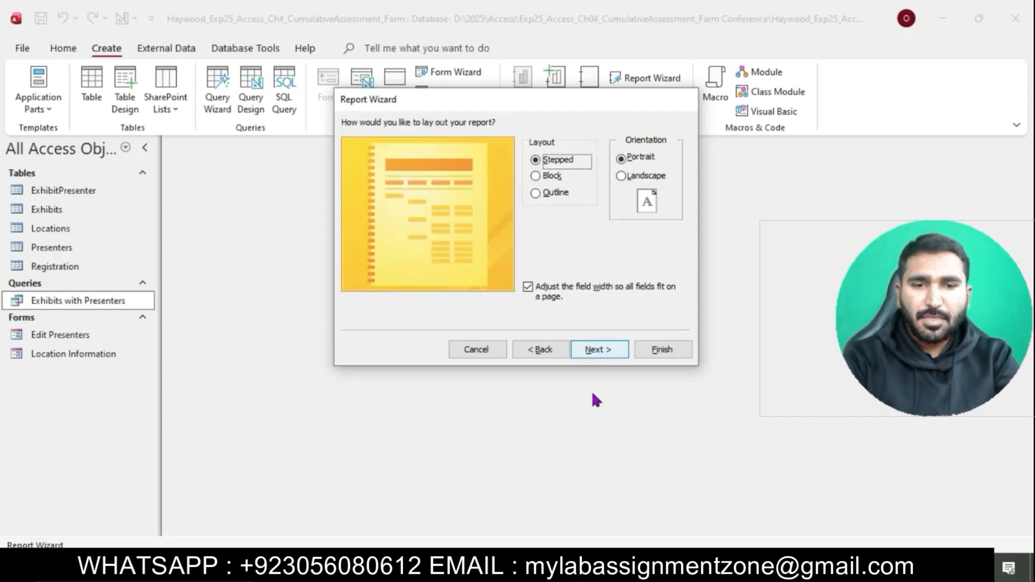
Step: Keep the Stepped layout and set the report orientation to Landscape
{"action": "left_click", "coordinate": [526, 568]}
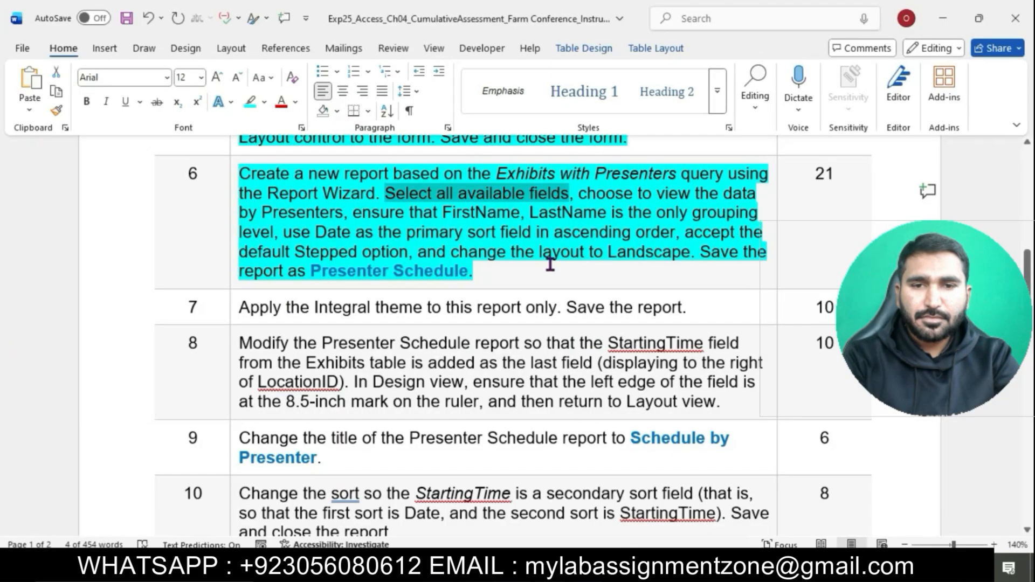
{"action": "left_click", "coordinate": [550, 264]}
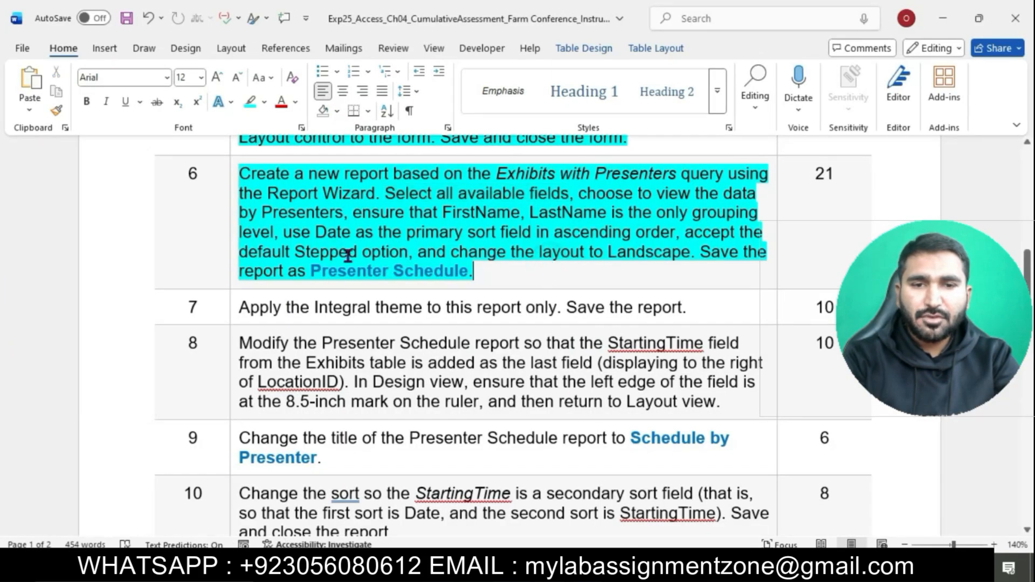
{"action": "left_click_drag", "start_coordinate": [283, 255], "coordinate": [690, 254]}
{"action": "key", "text": "alt+Tab"}
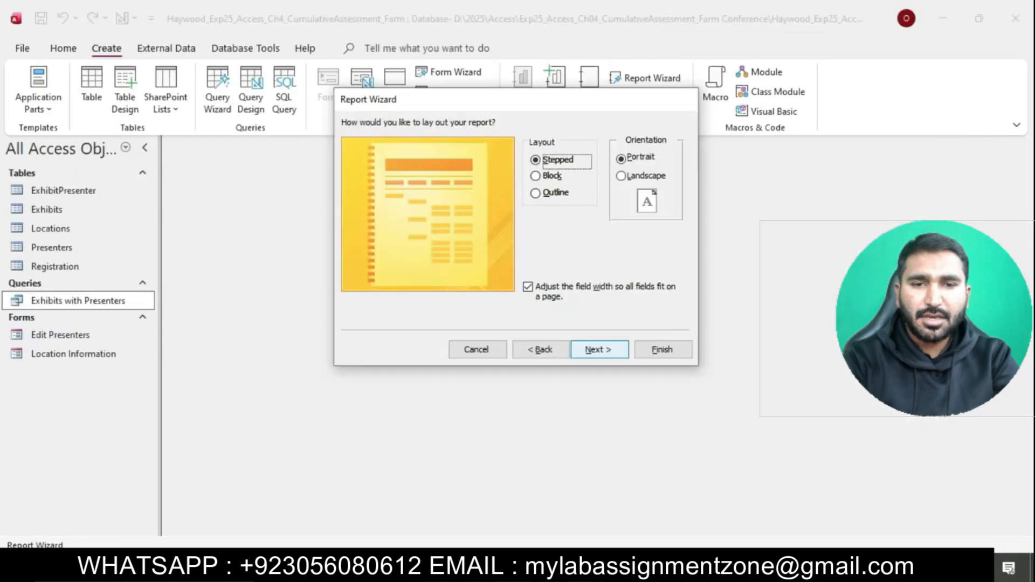
{"action": "left_click", "coordinate": [621, 176]}
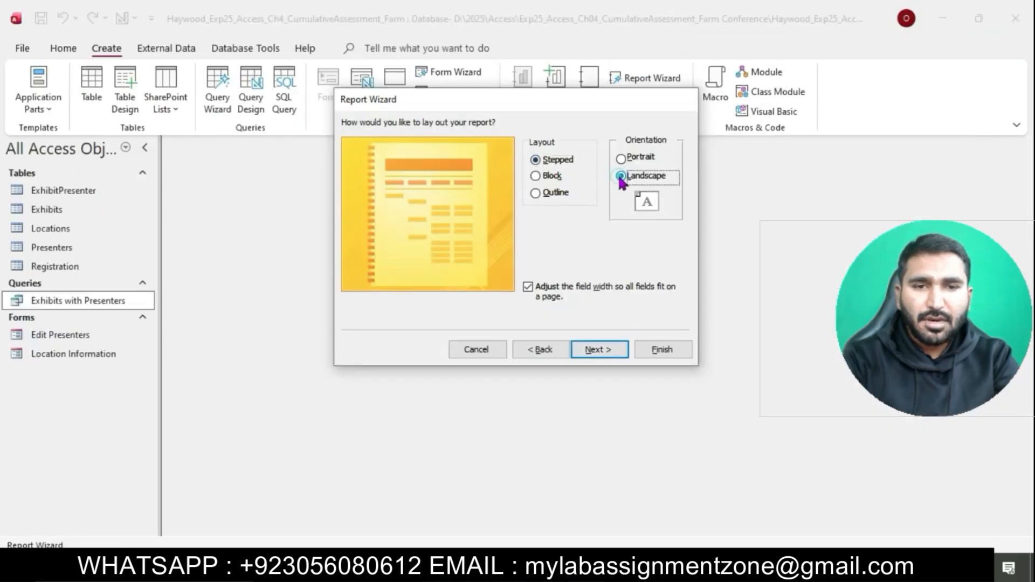
{"action": "left_click", "coordinate": [601, 351]}
Step: Title the report 'Presenter Schedule'
{"action": "key", "text": "alt+Tab"}
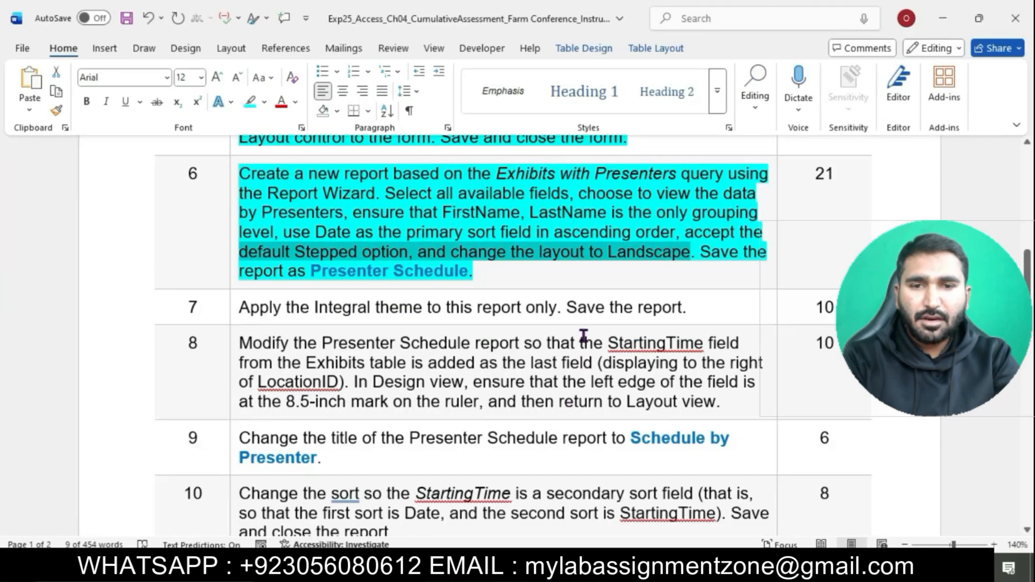
{"action": "left_click_drag", "start_coordinate": [314, 273], "coordinate": [435, 274]}
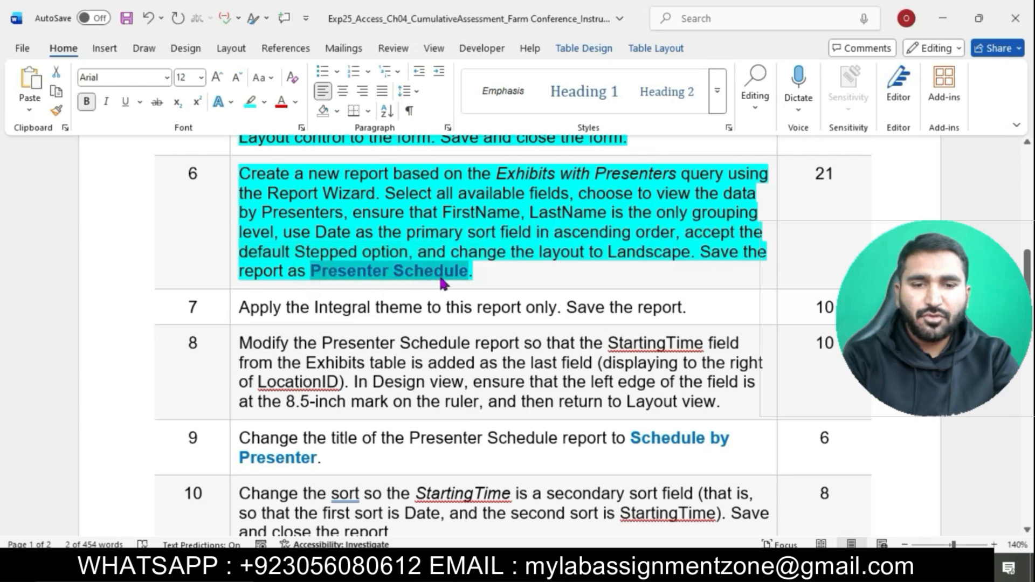
{"action": "key", "text": "alt+Tab"}
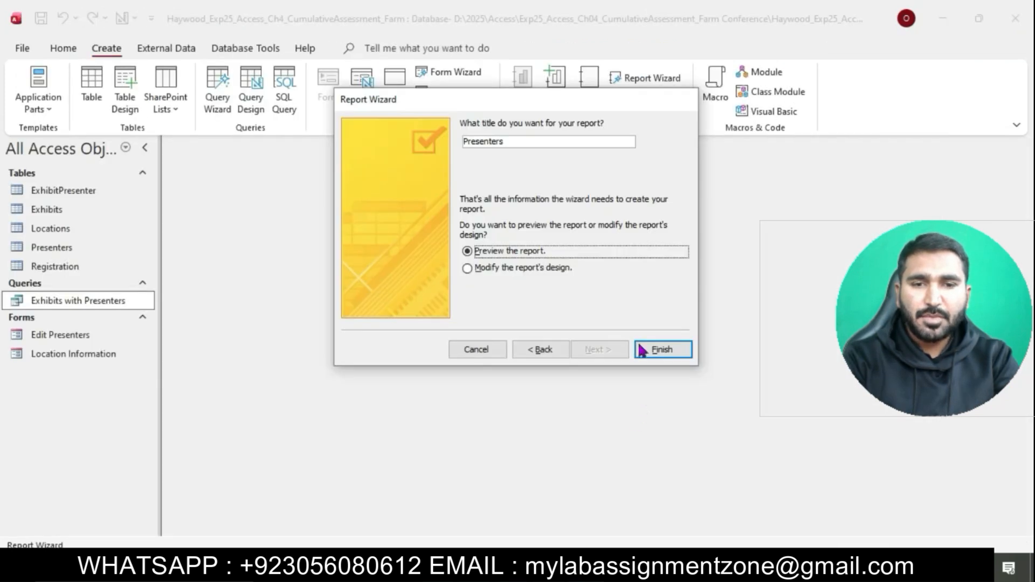
{"action": "left_click", "coordinate": [528, 144]}
{"action": "key", "text": "BackSpace"}
{"action": "key", "text": "BackSpace"}
{"action": "key", "text": "BackSpace"}
{"action": "key", "text": "BackSpace"}
{"action": "key", "text": "BackSpace"}
{"action": "key", "text": "BackSpace"}
{"action": "key", "text": "BackSpace"}
{"action": "key", "text": "BackSpace"}
{"action": "key", "text": "BackSpace"}
{"action": "key", "text": "BackSpace"}
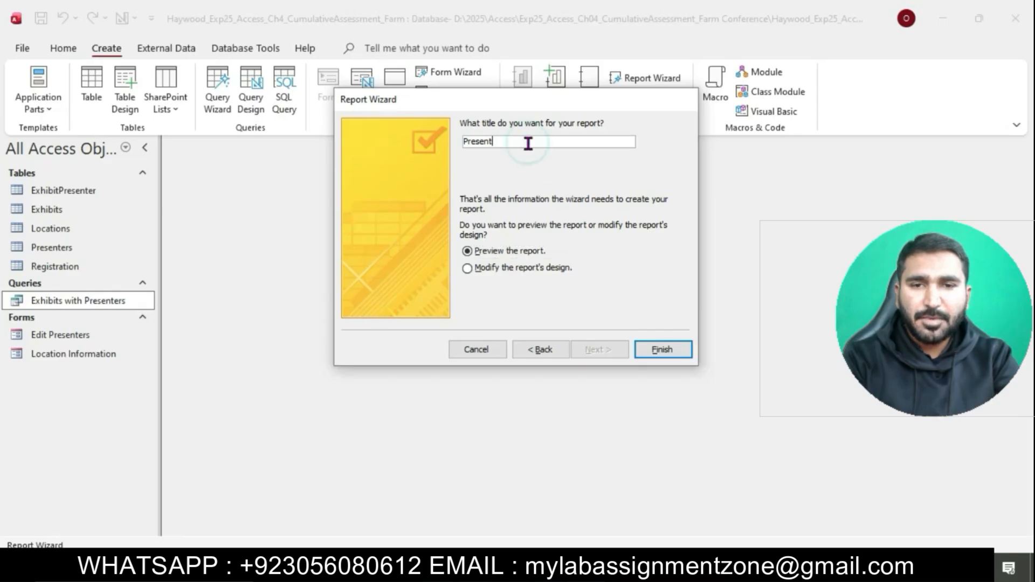
{"action": "type", "text": "Presenter Schedule"}
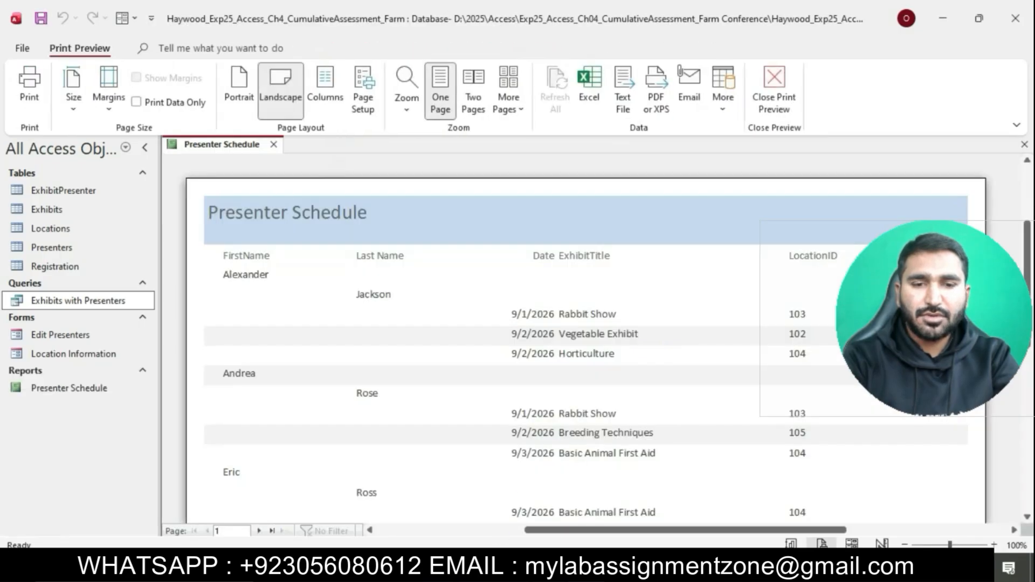
{"action": "key", "text": "alt+Tab"}
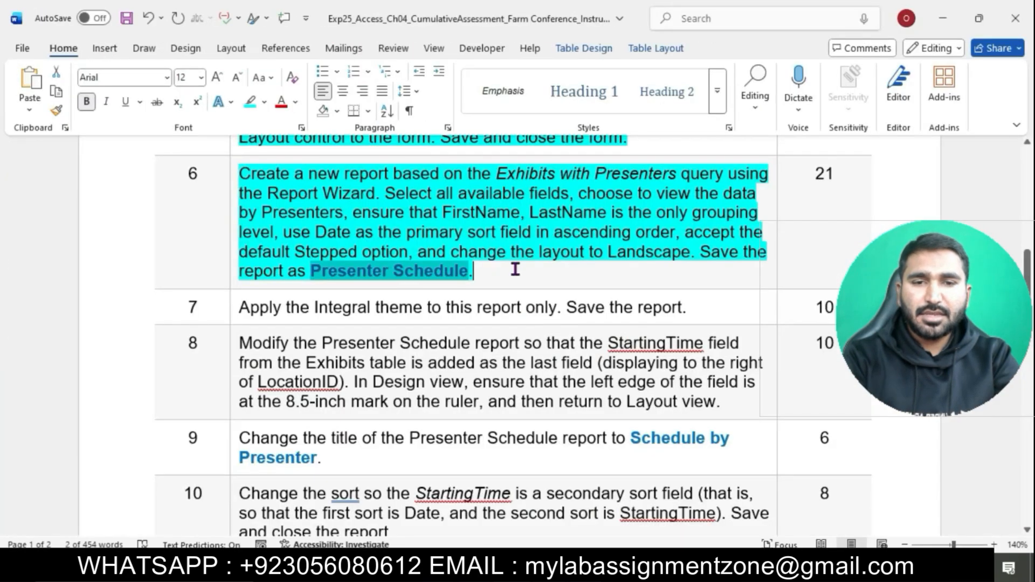
Step: Apply cyan highlighting to instruction rows 11 and 12 in the Word document
{"action": "left_click", "coordinate": [515, 270]}
{"action": "scroll", "coordinate": [323, 221], "scroll_direction": "down", "scroll_amount": 3}
{"action": "left_click_drag", "start_coordinate": [238, 186], "coordinate": [485, 534]}
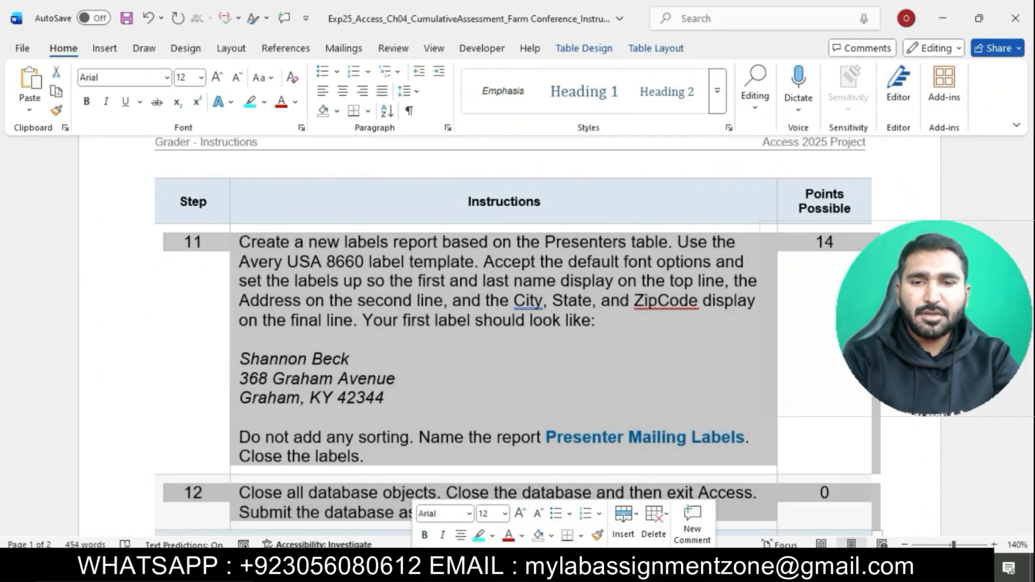
{"action": "left_click", "coordinate": [478, 537]}
{"action": "left_click", "coordinate": [547, 443]}
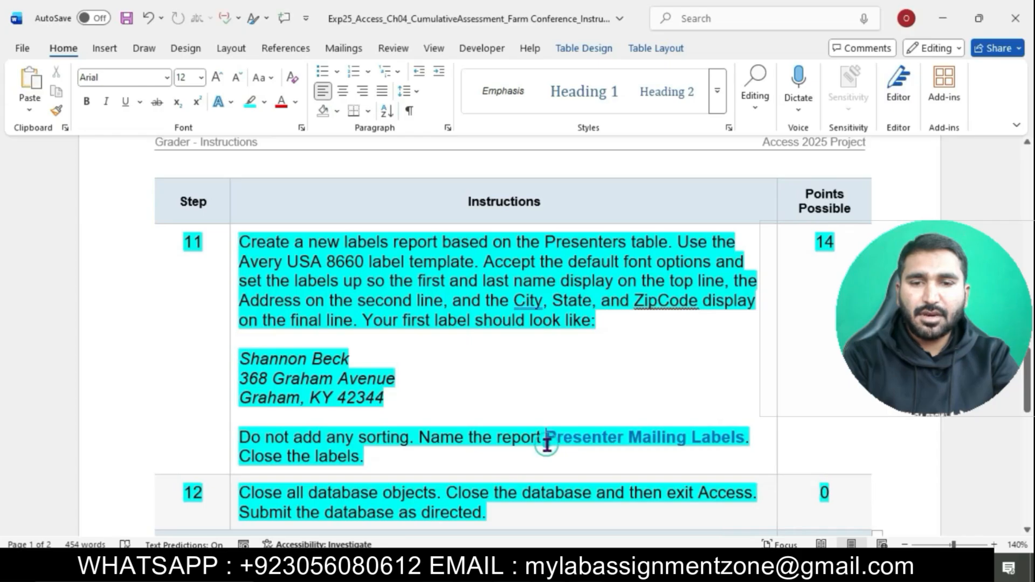
{"action": "scroll", "coordinate": [547, 445], "scroll_direction": "down", "scroll_amount": 3}
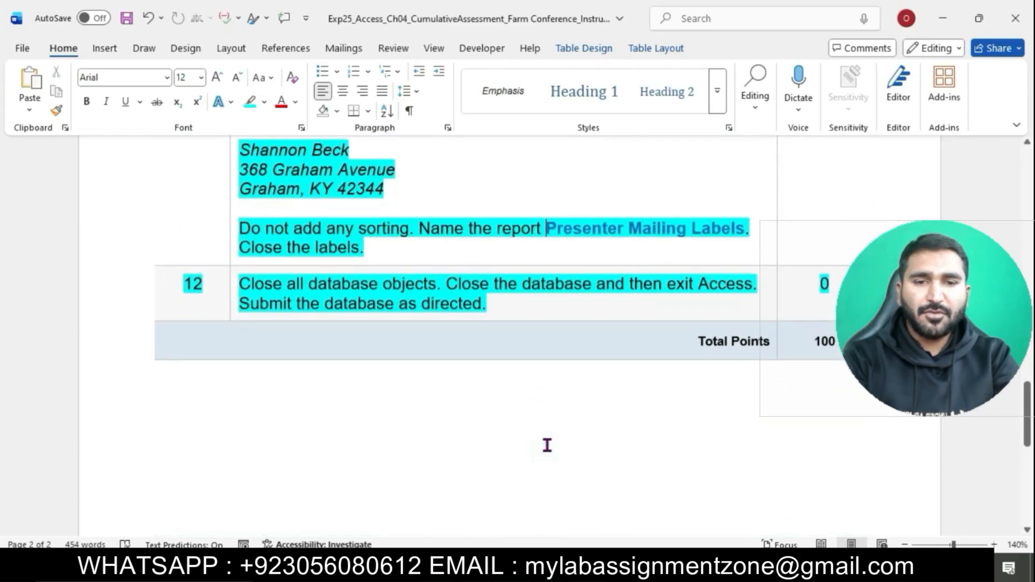
{"action": "scroll", "coordinate": [546, 444], "scroll_direction": "up", "scroll_amount": 15}
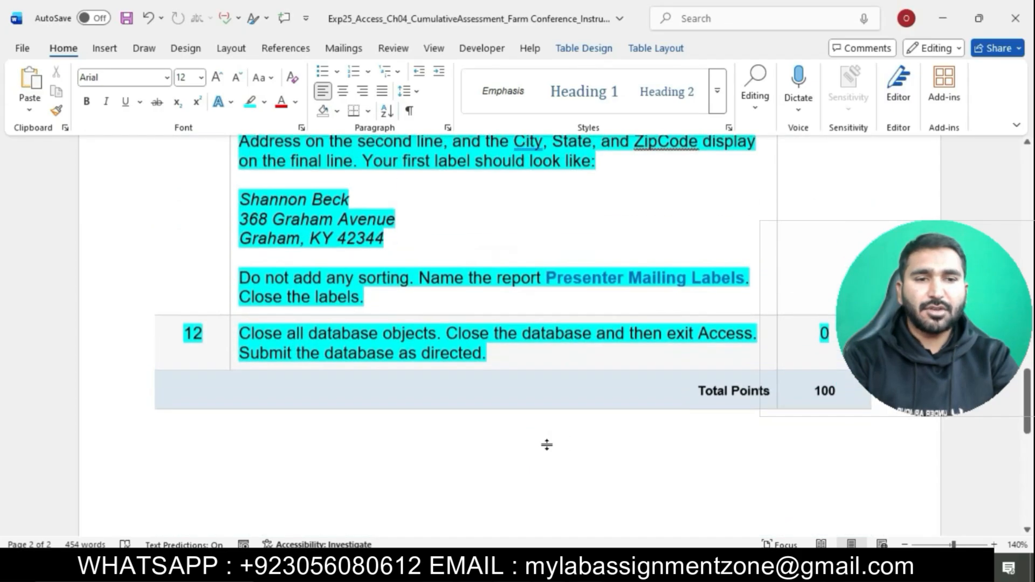
{"action": "scroll", "coordinate": [547, 446], "scroll_direction": "up", "scroll_amount": 2}
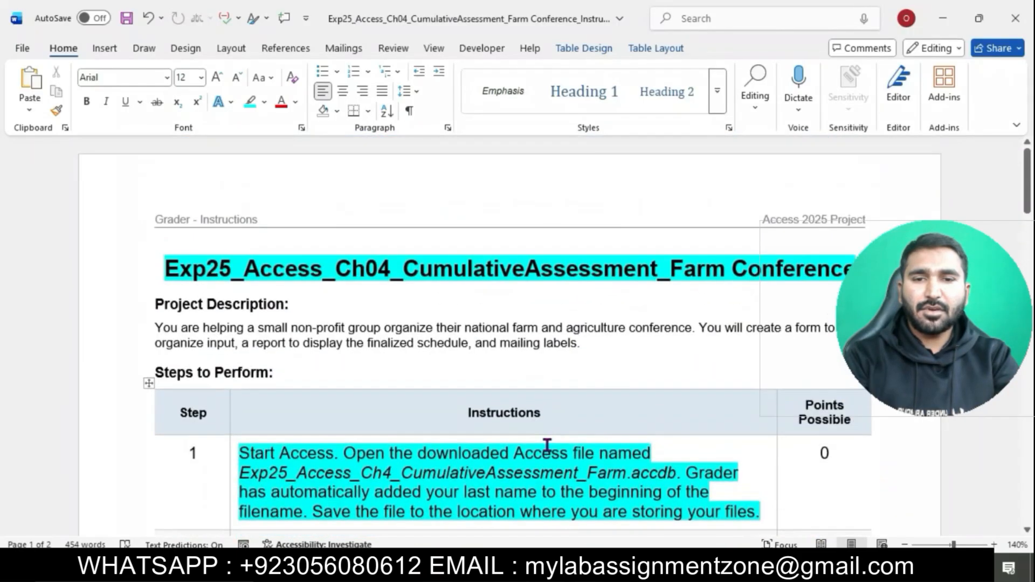
{"action": "scroll", "coordinate": [546, 445], "scroll_direction": "down", "scroll_amount": 2}
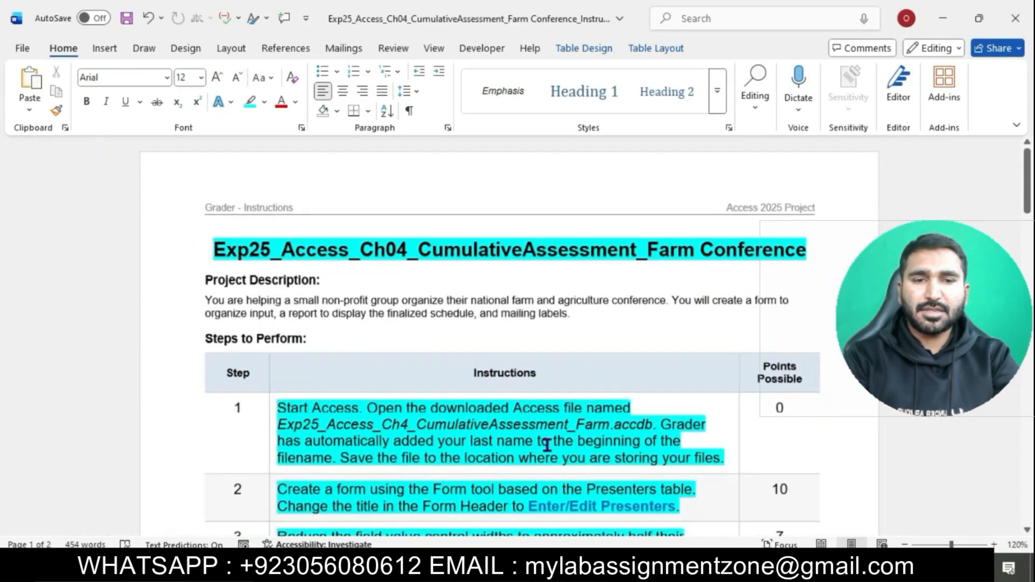